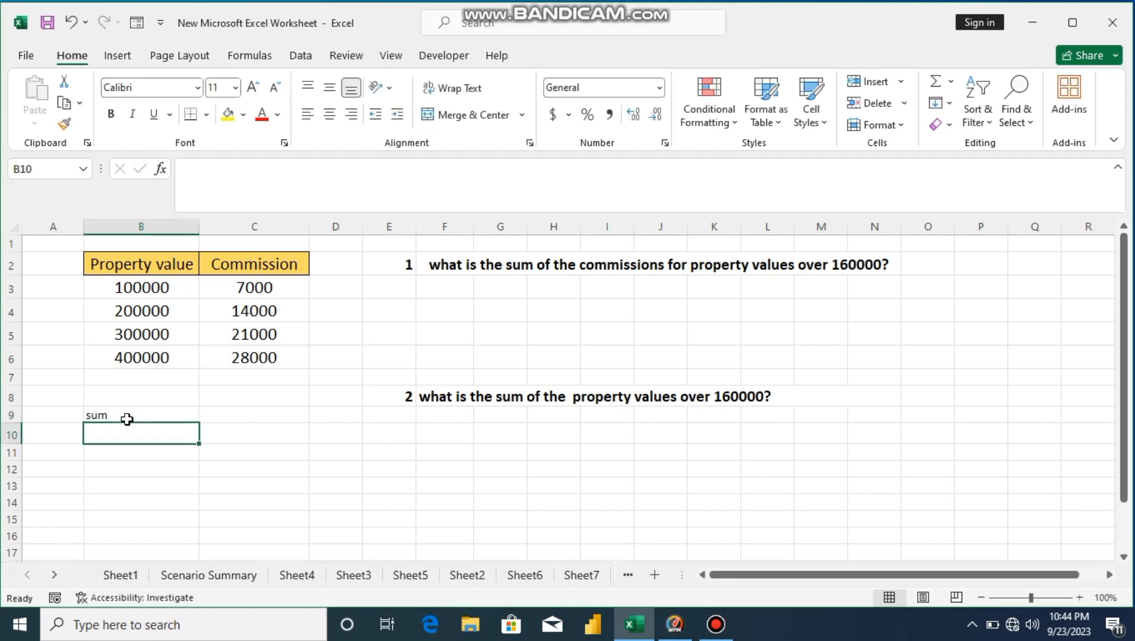
# Enter the label sumif in cell B10, directly below the sum label.
pyautogui.write('sumif')
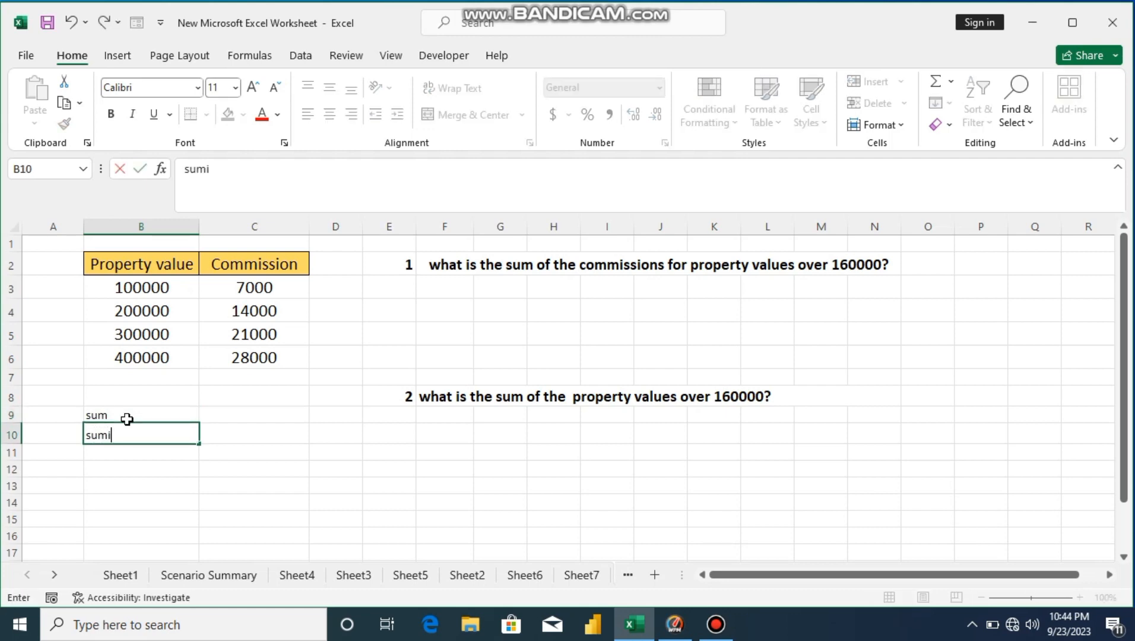
pyautogui.click(236, 472)
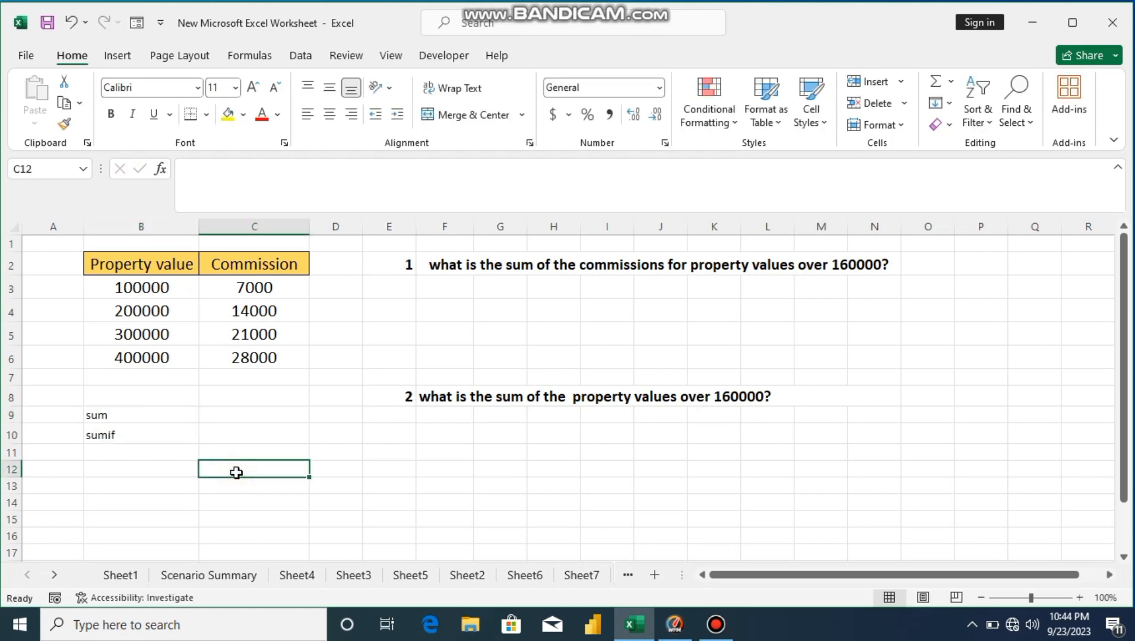
pyautogui.click(117, 418)
pyautogui.moveTo(117, 418); pyautogui.dragTo(147, 431)
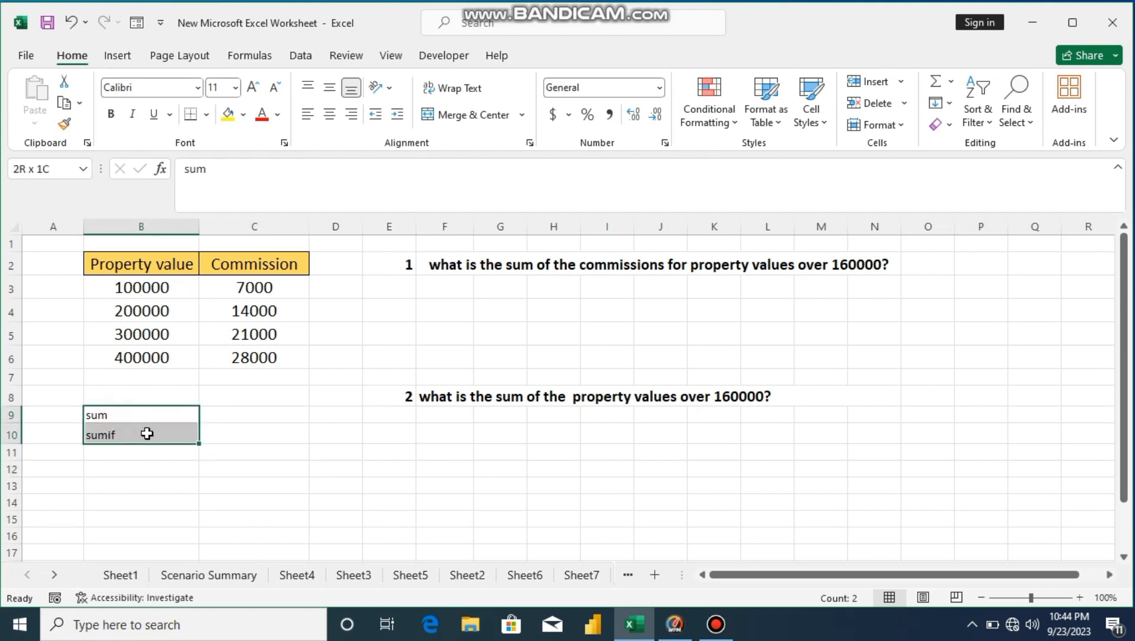
pyautogui.click(260, 436)
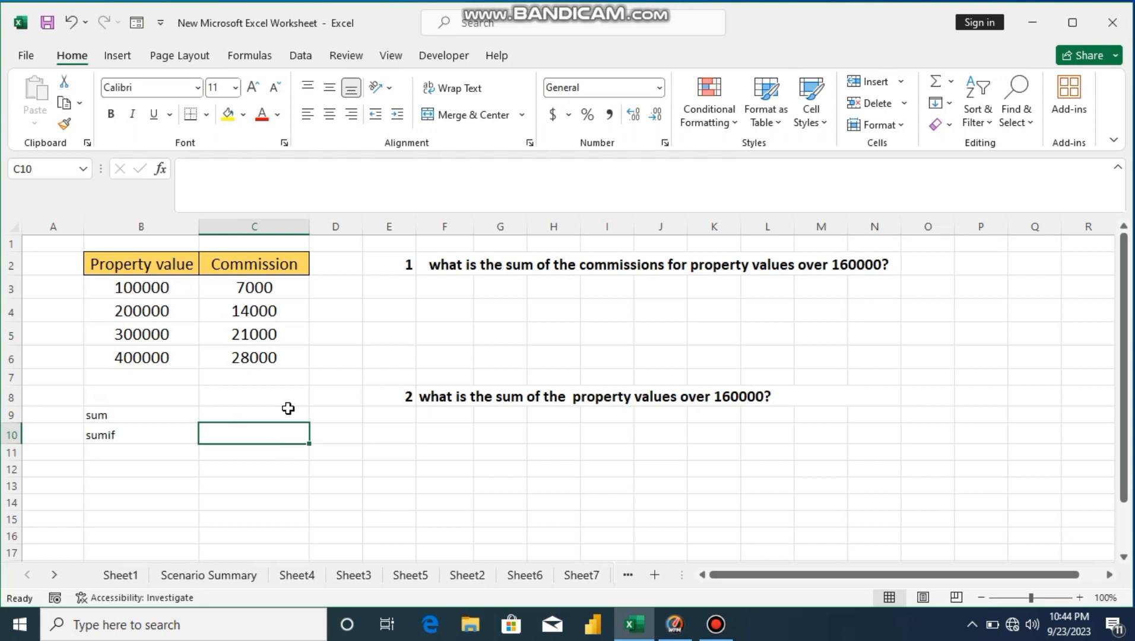
pyautogui.click(166, 432)
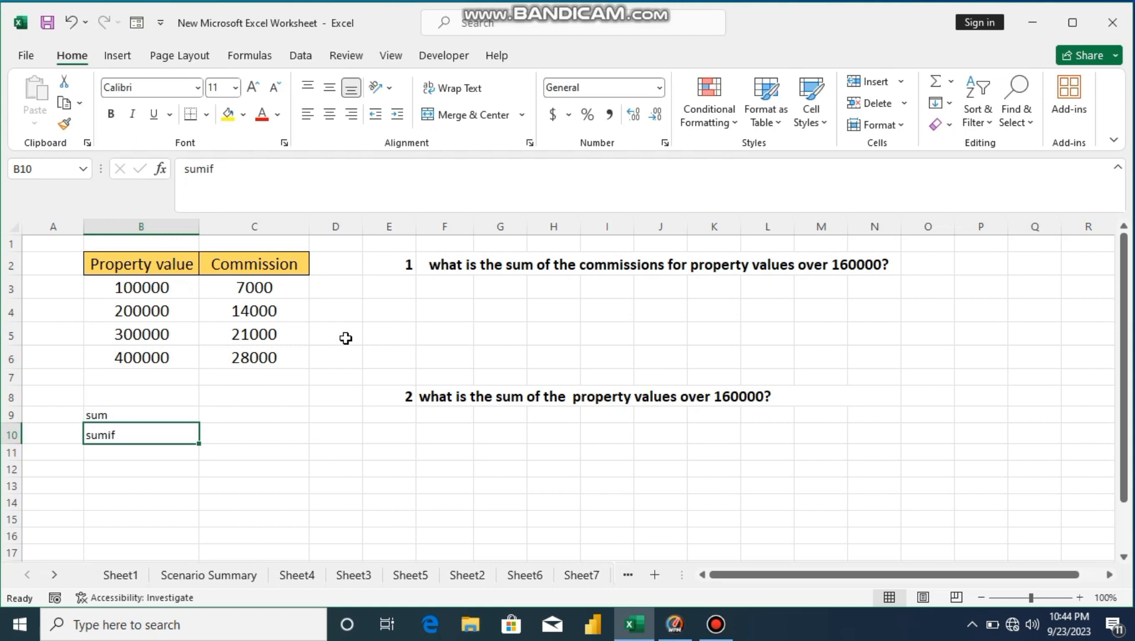
# Answer question 1 in F4 with a SUMIF formula using range B3:B6, criteria ">160000" and sum range C3:C6.
pyautogui.click(470, 268)
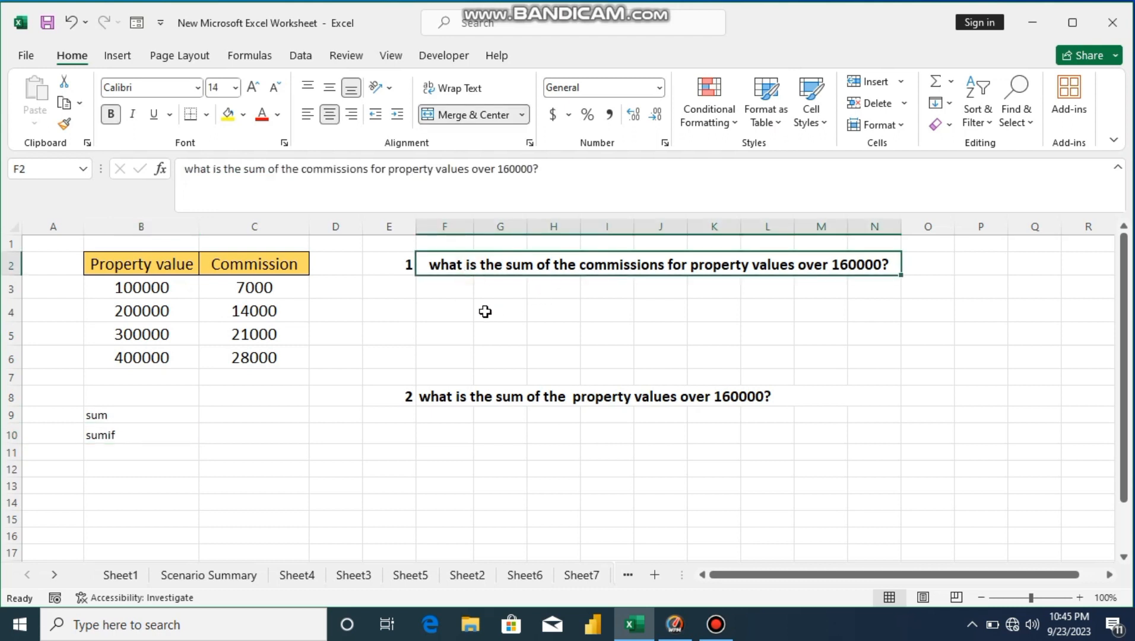
pyautogui.click(446, 314)
pyautogui.write('=s')
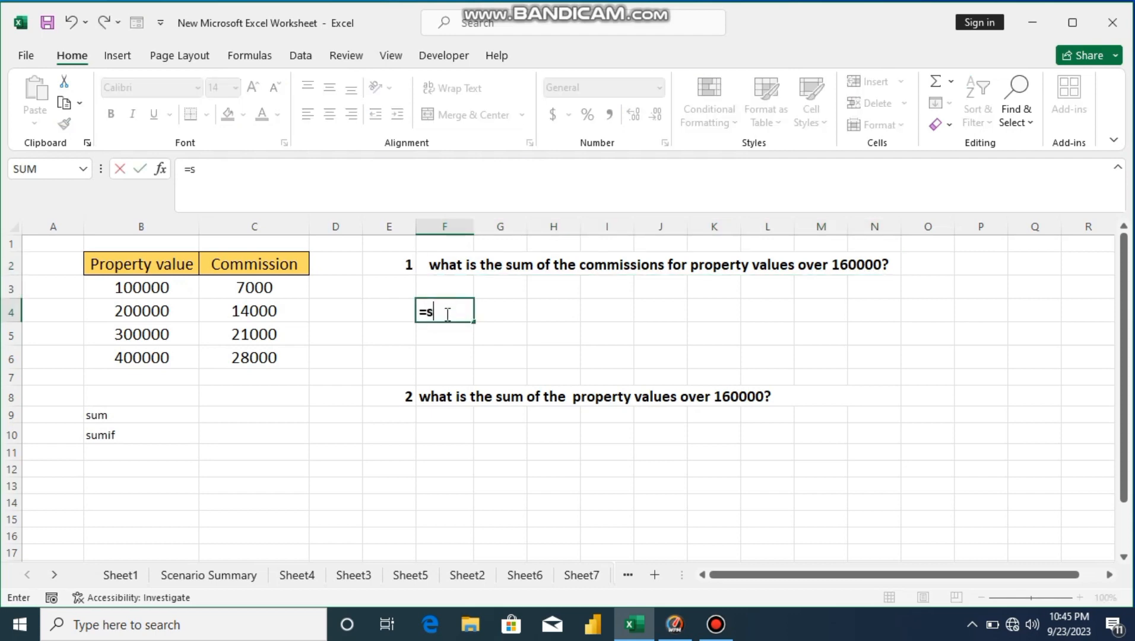
pyautogui.write('umif(')
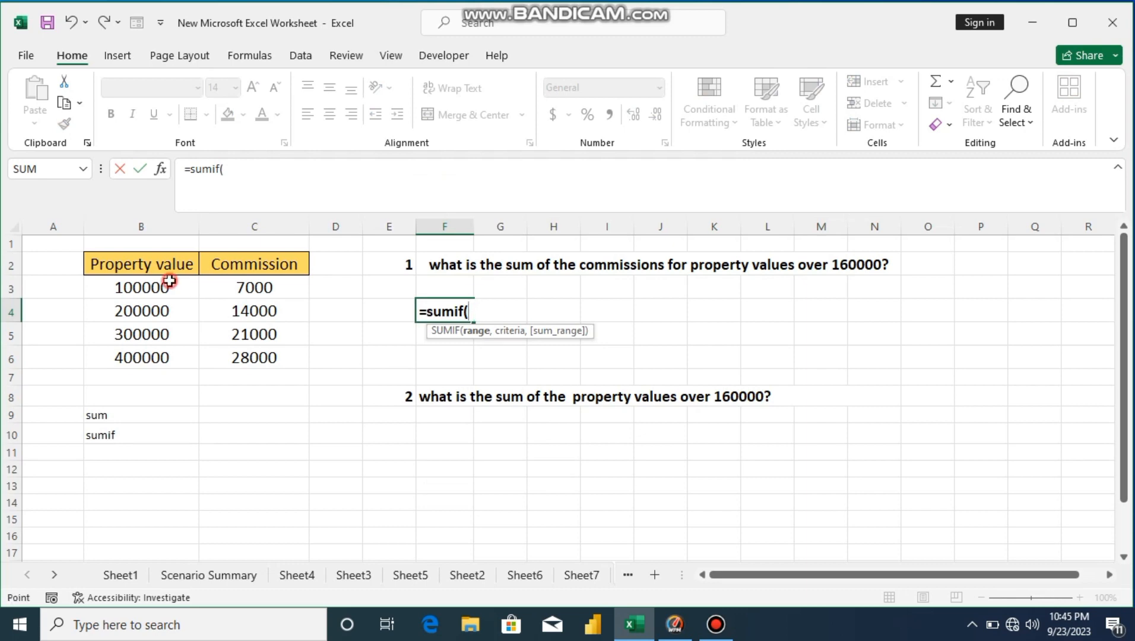
pyautogui.moveTo(170, 282); pyautogui.dragTo(159, 349)
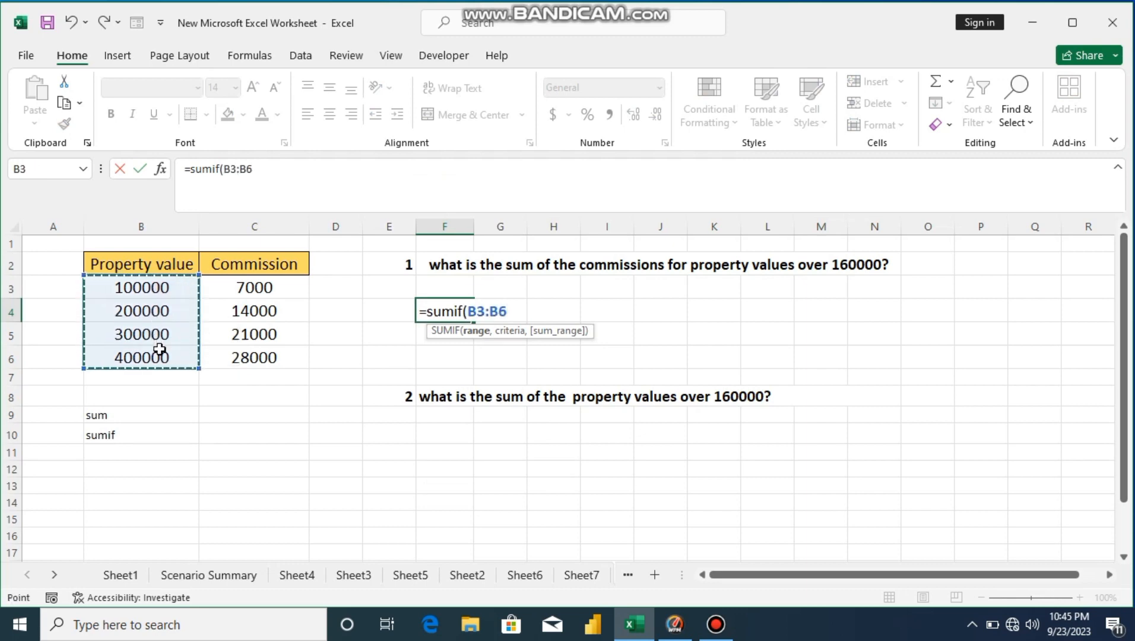
pyautogui.write(',')
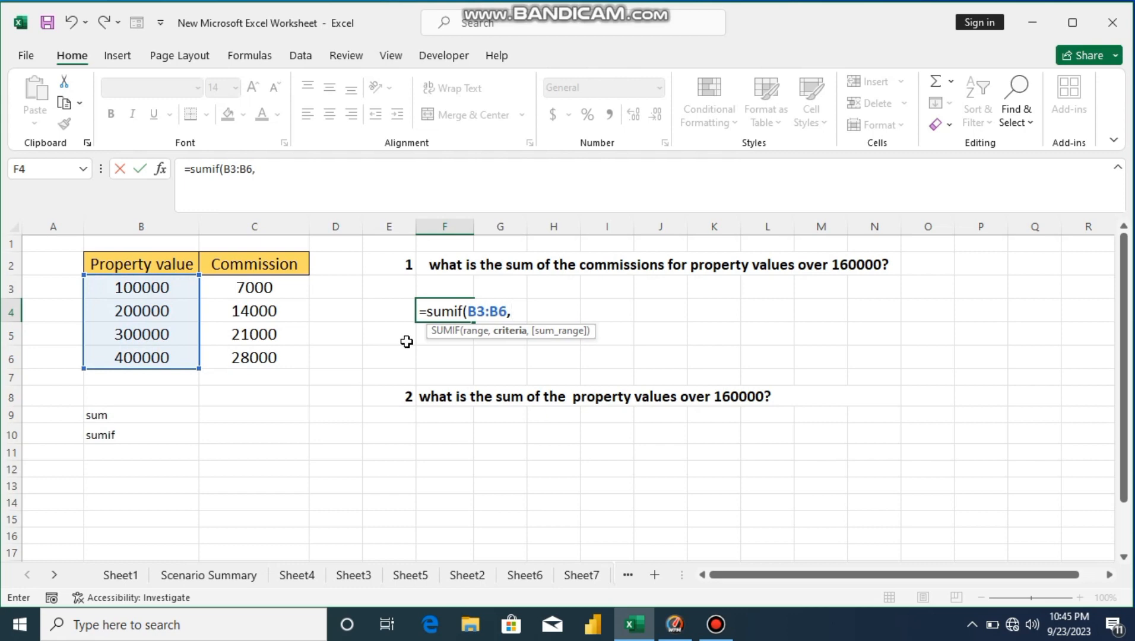
pyautogui.write('">16000')
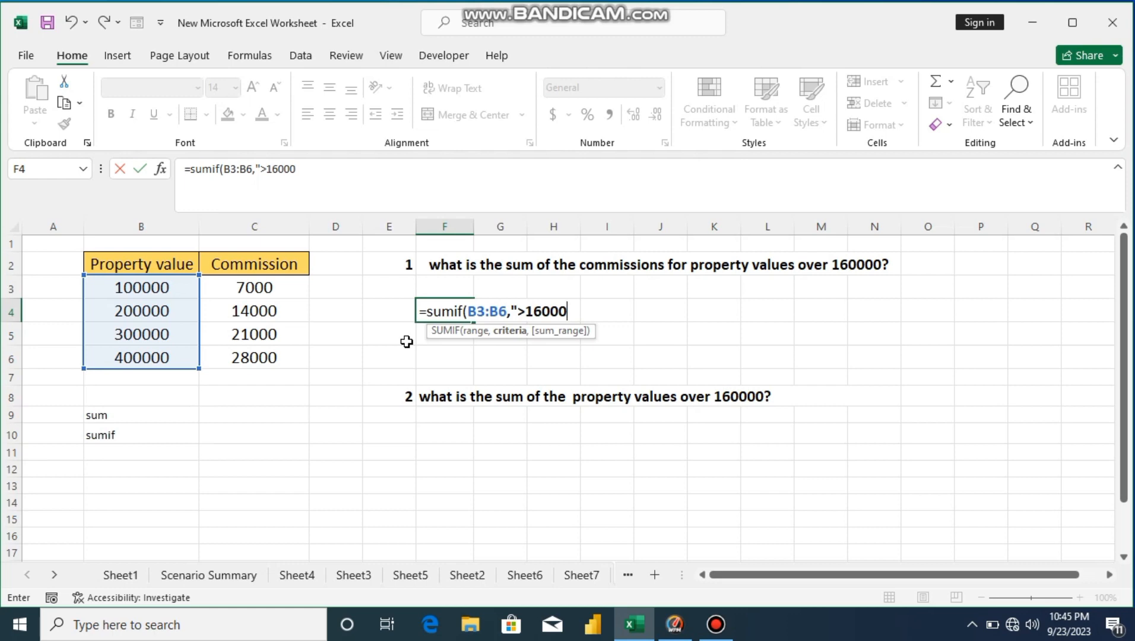
pyautogui.write('0",')
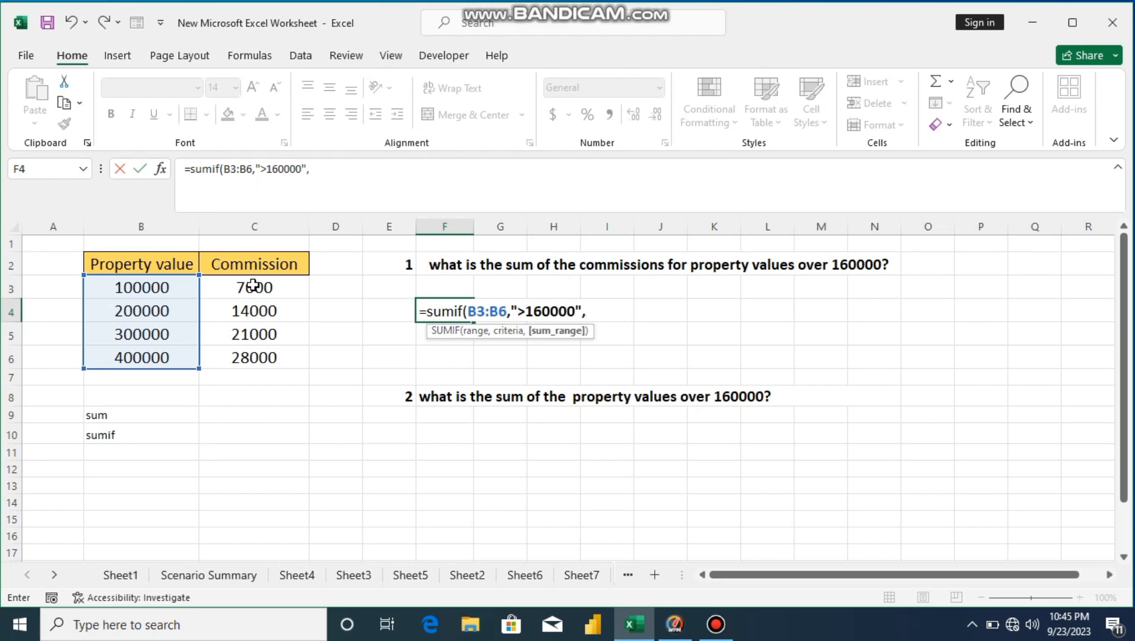
pyautogui.moveTo(253, 286); pyautogui.dragTo(259, 354)
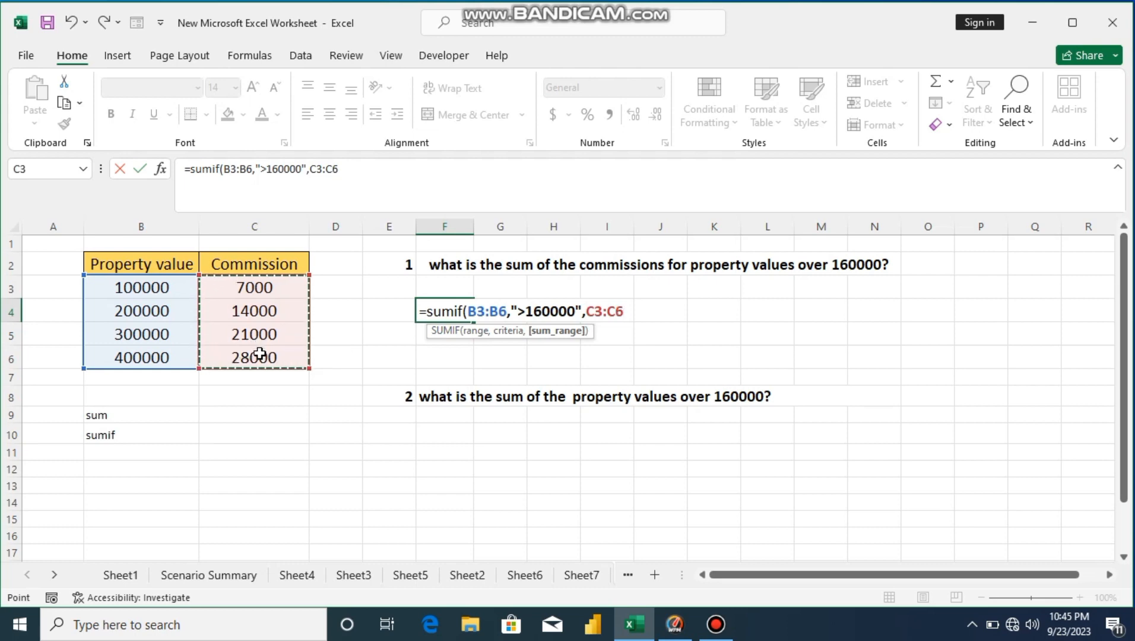
pyautogui.press('Return')
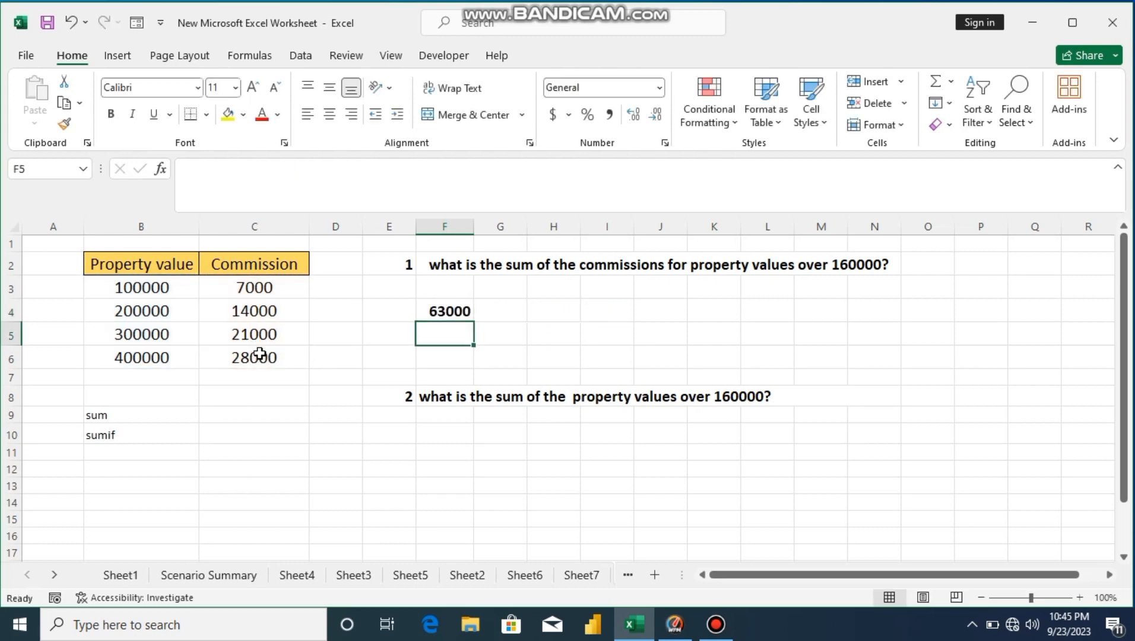
# Answer question 2 in F10 with a SUMIF formula using range B3:B6 and criteria ">160000", without a sum range.
pyautogui.click(440, 433)
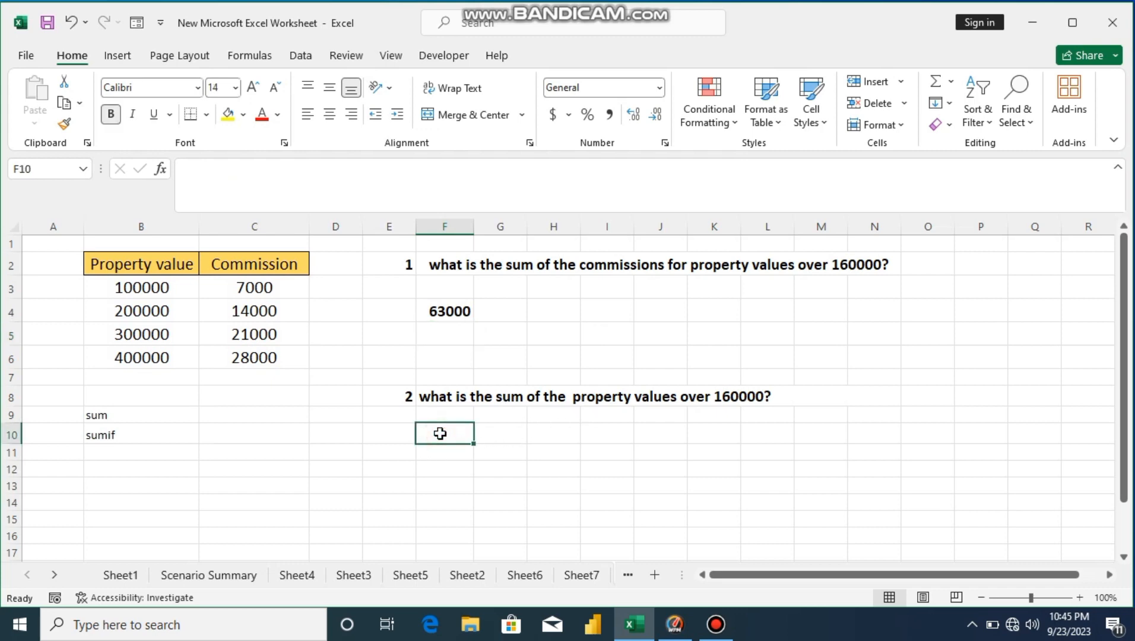
pyautogui.click(455, 398)
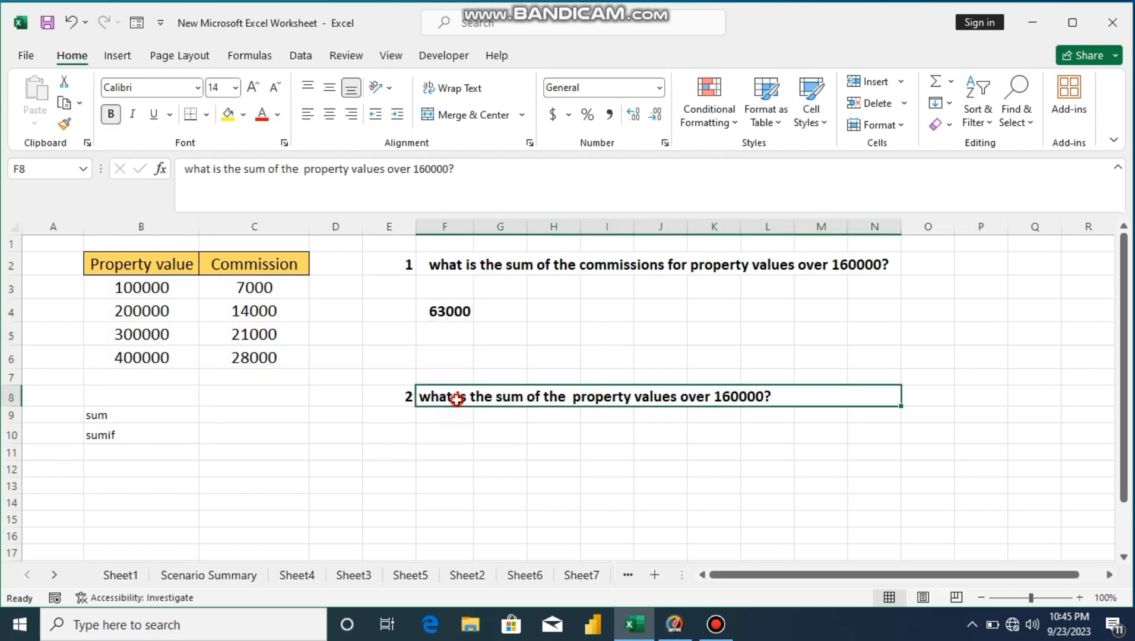
pyautogui.click(451, 436)
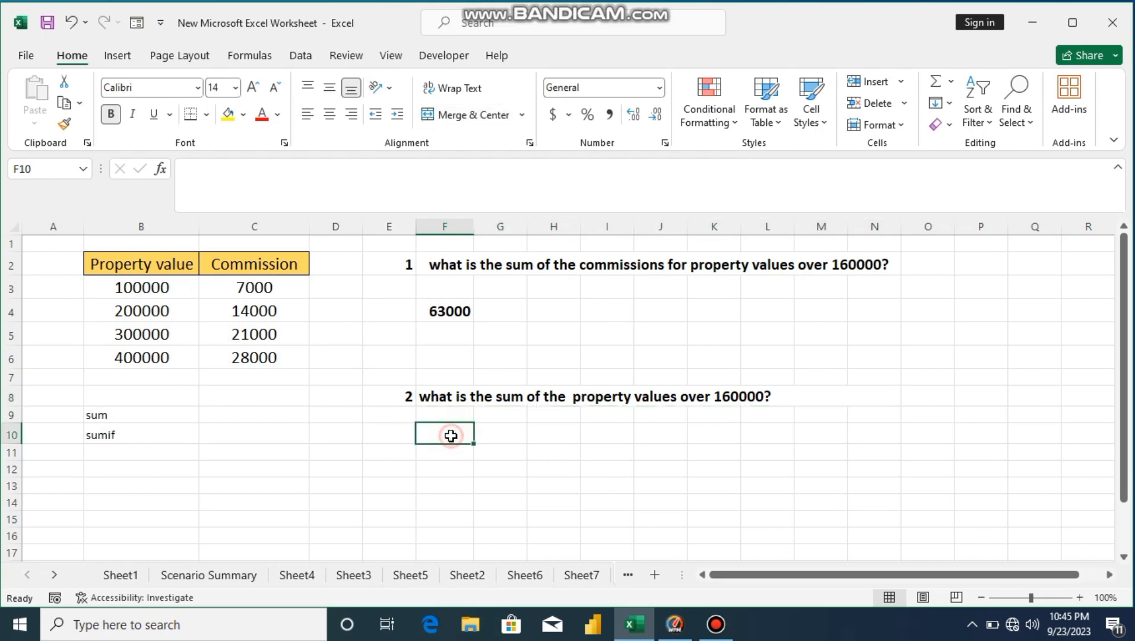
pyautogui.write('=s')
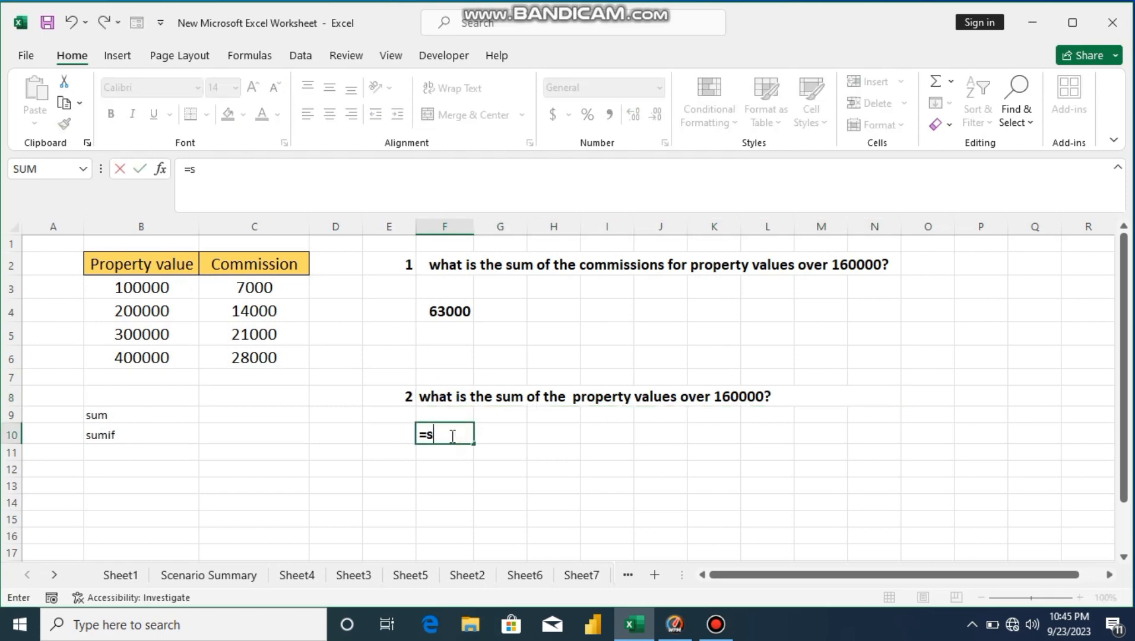
pyautogui.write('umif(')
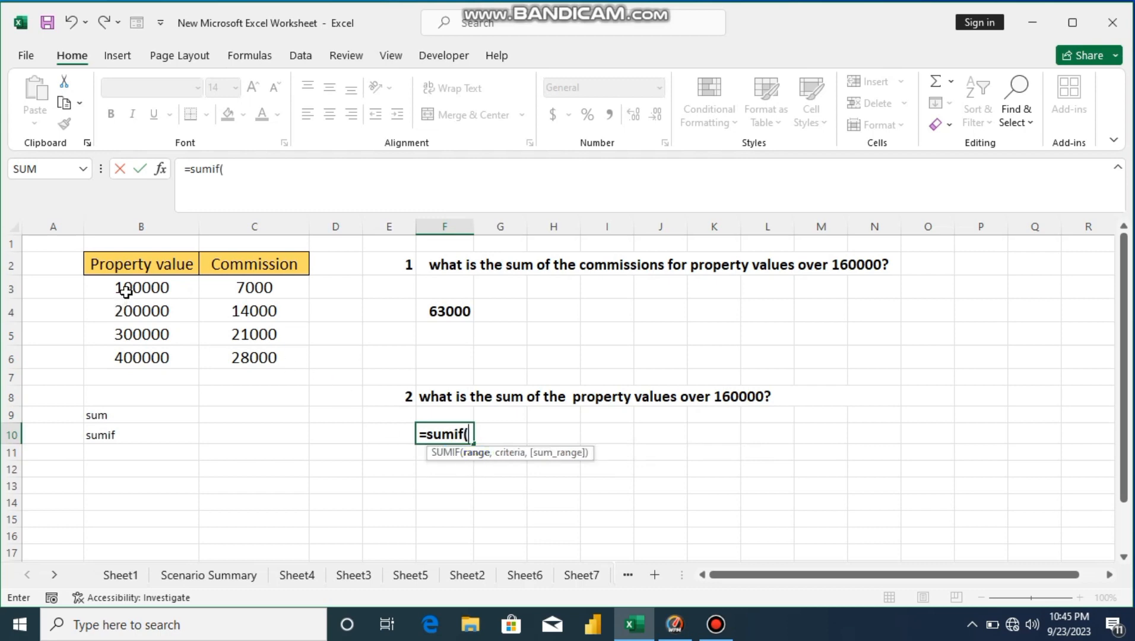
pyautogui.moveTo(121, 288); pyautogui.dragTo(147, 355)
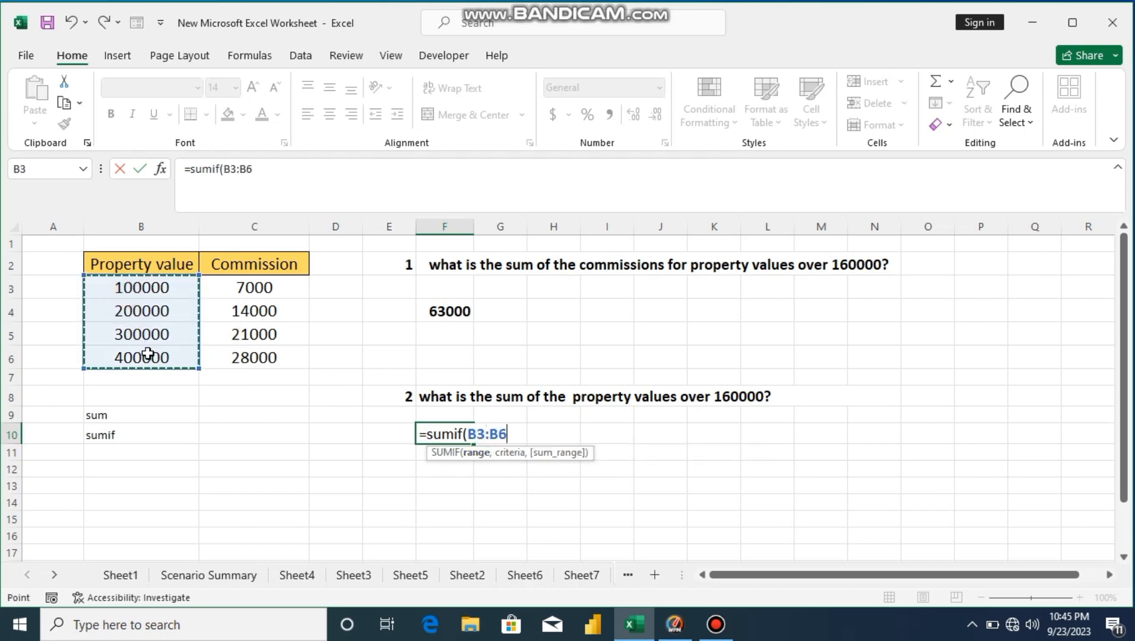
pyautogui.write(',')
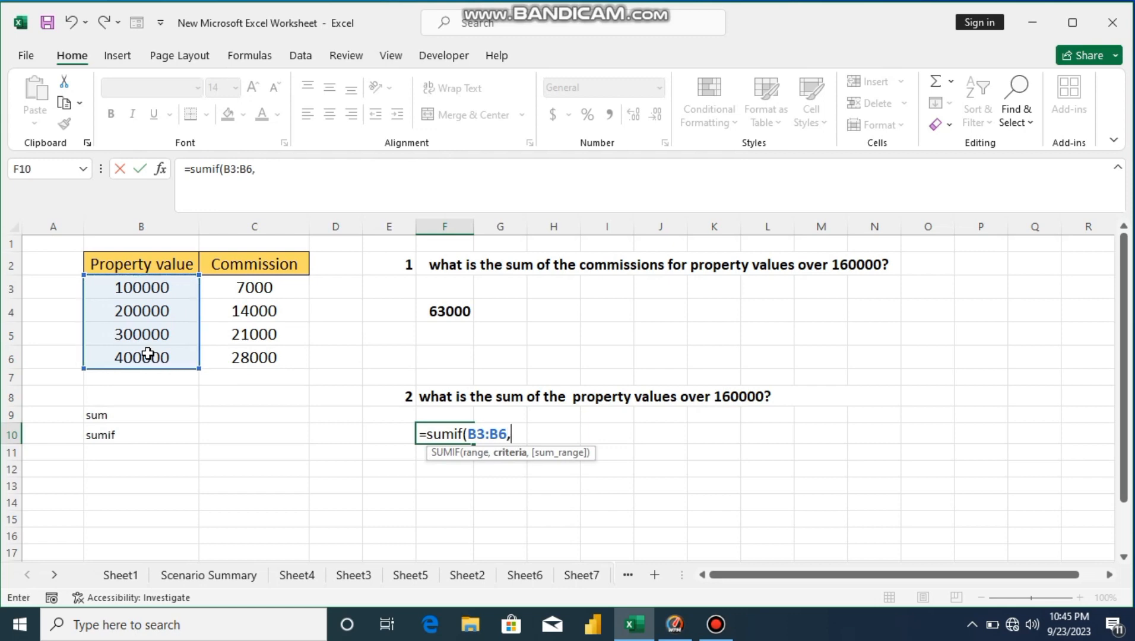
pyautogui.write('">16000')
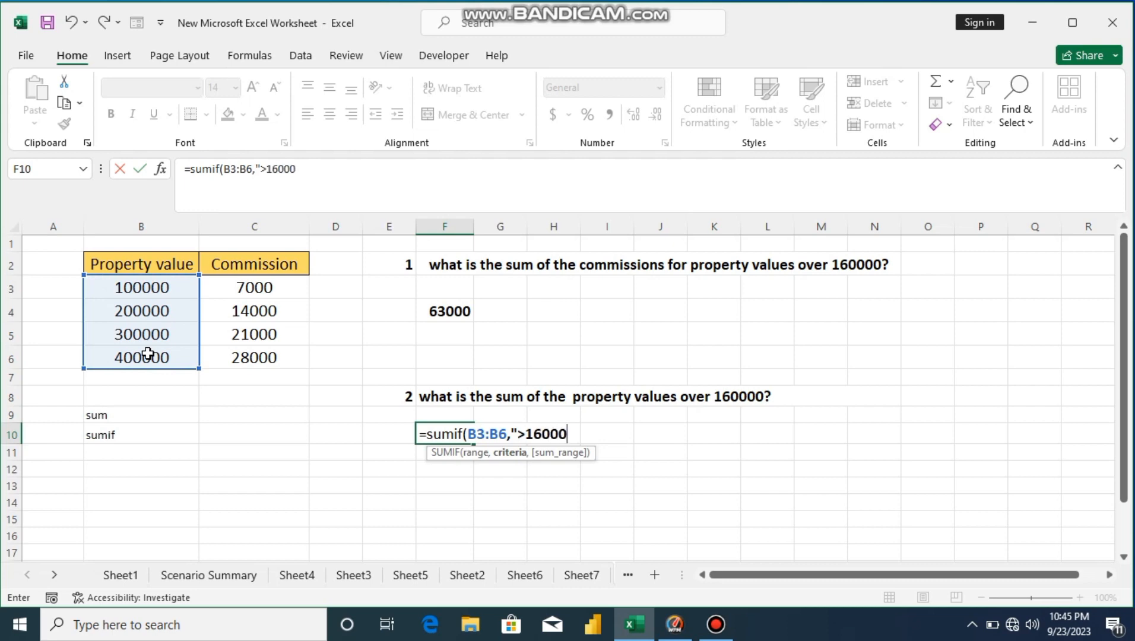
pyautogui.write('0"')
pyautogui.write(')')
pyautogui.press('Return')
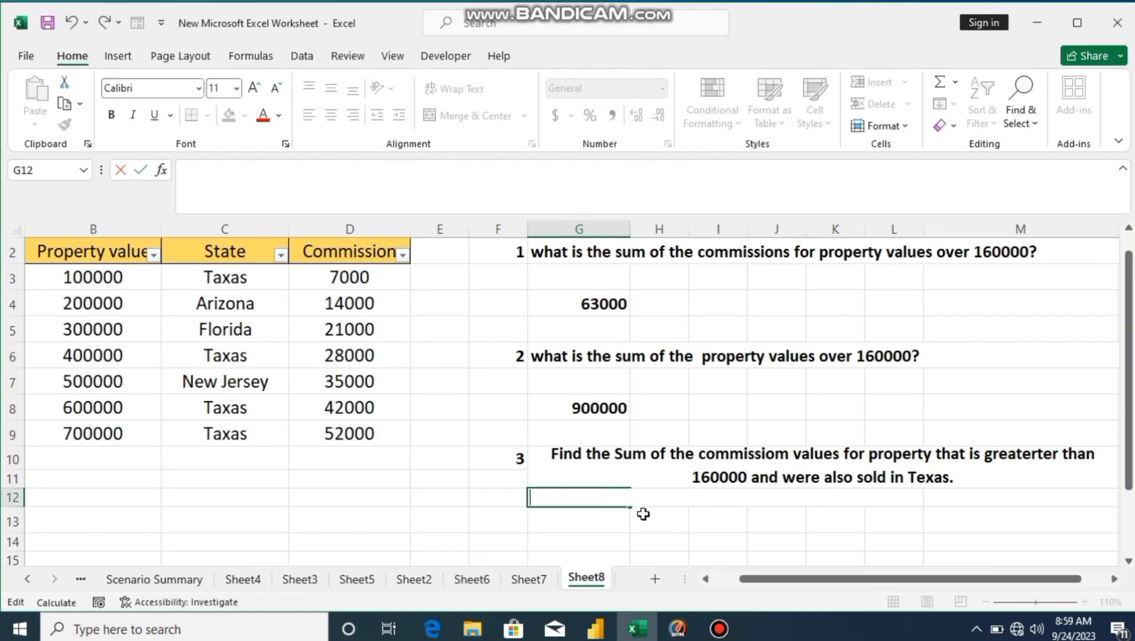
# Highlight the merged question 3 cell at G10 on Sheet8 with a yellow fill.
pyautogui.click(643, 514)
pyautogui.click(578, 458)
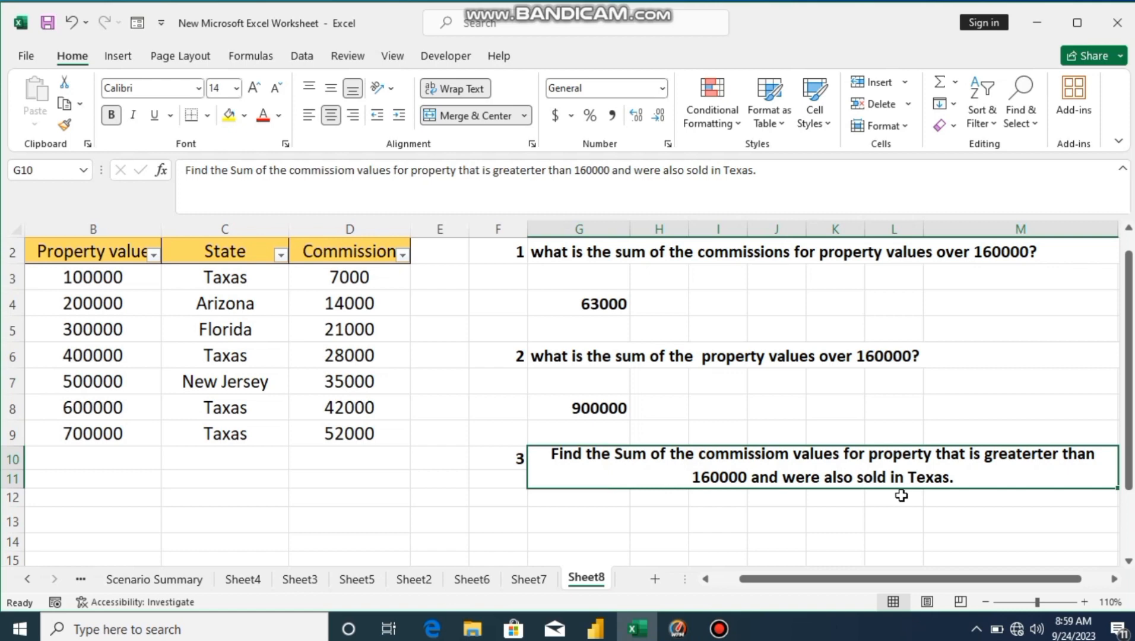
pyautogui.click(237, 119)
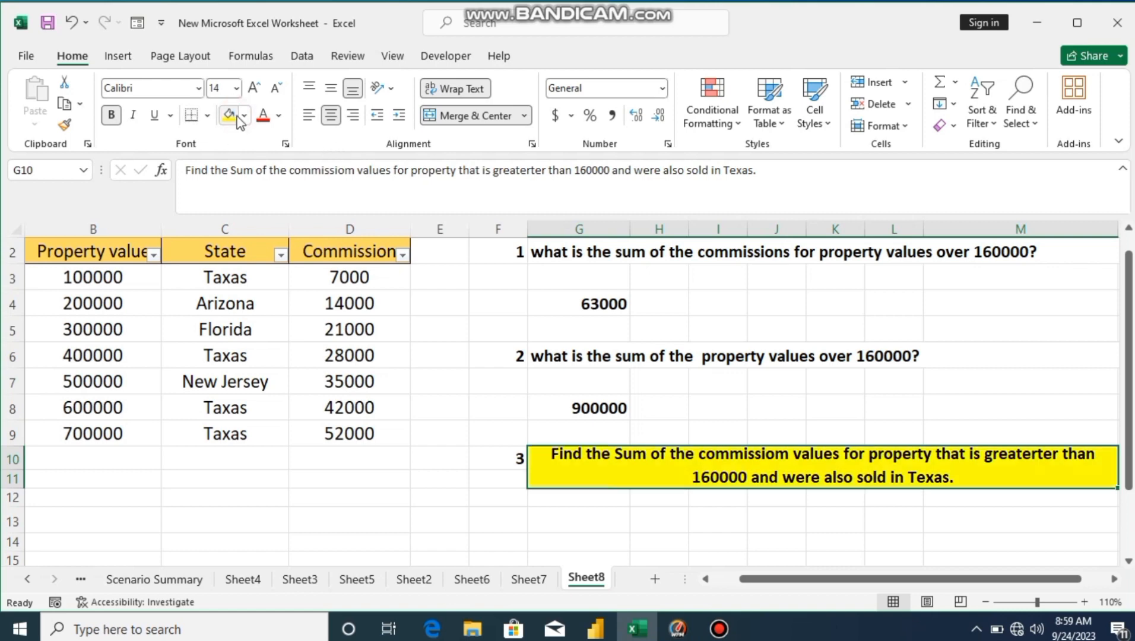
# Begin a SUMIFS formula in G13, below the highlighted question 3.
pyautogui.click(551, 512)
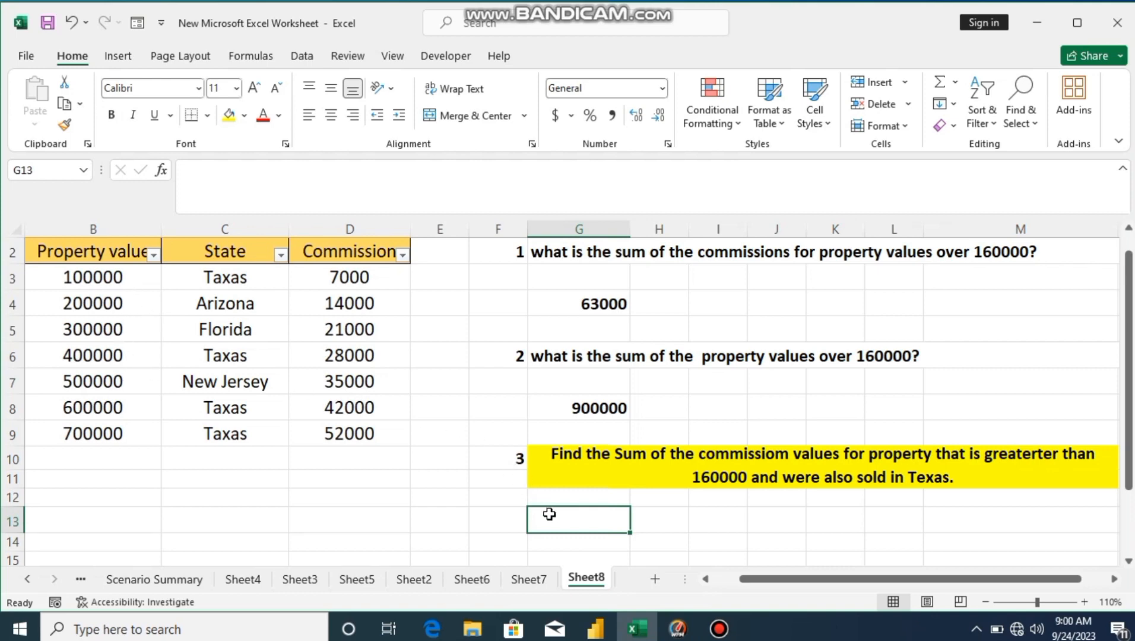
pyautogui.write('=')
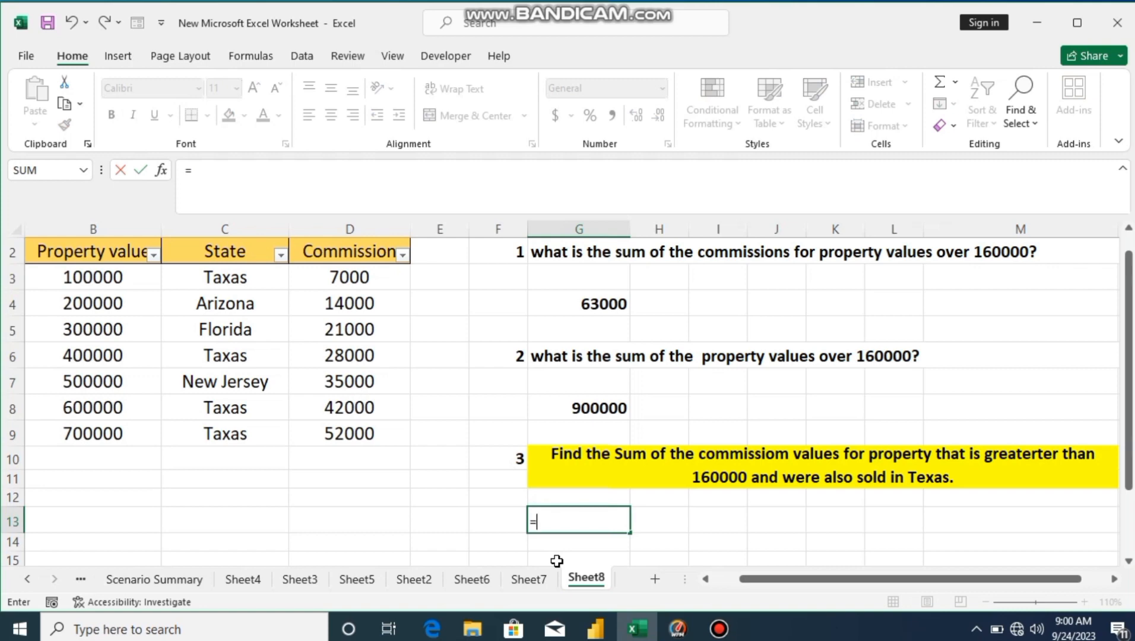
pyautogui.write('sum')
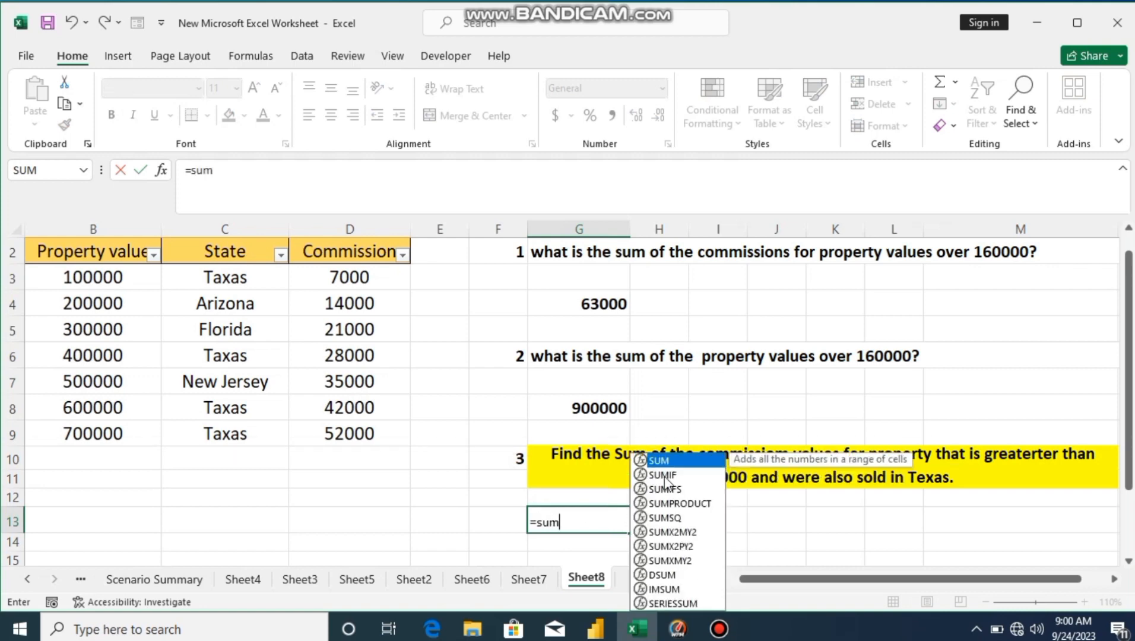
pyautogui.doubleClick(688, 461)
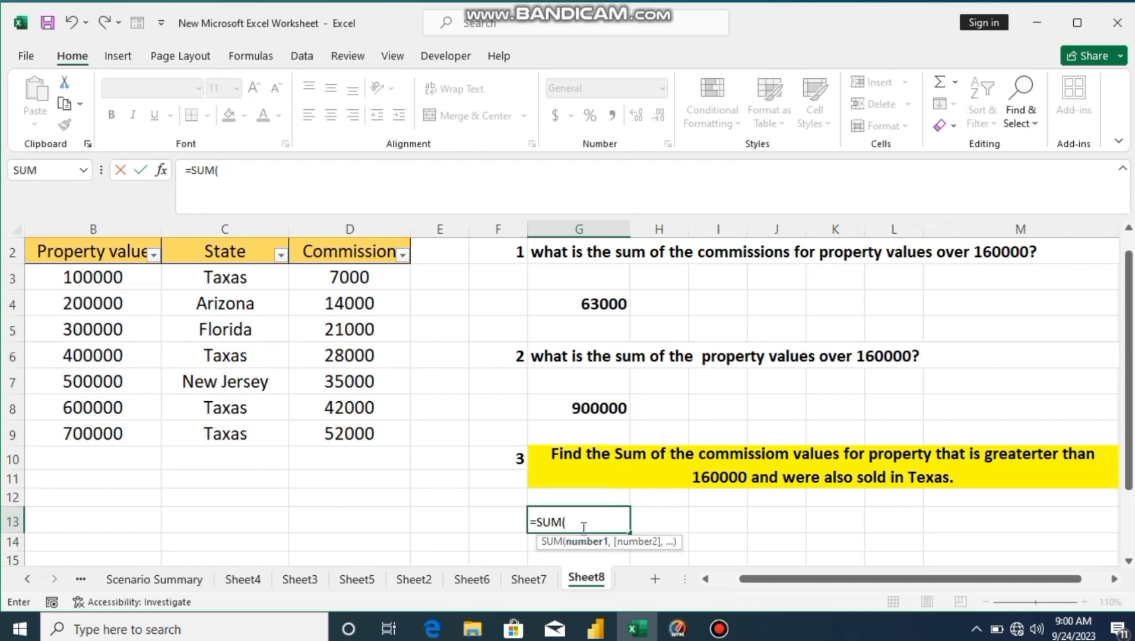
pyautogui.press('BackSpace')
pyautogui.write('ifs')
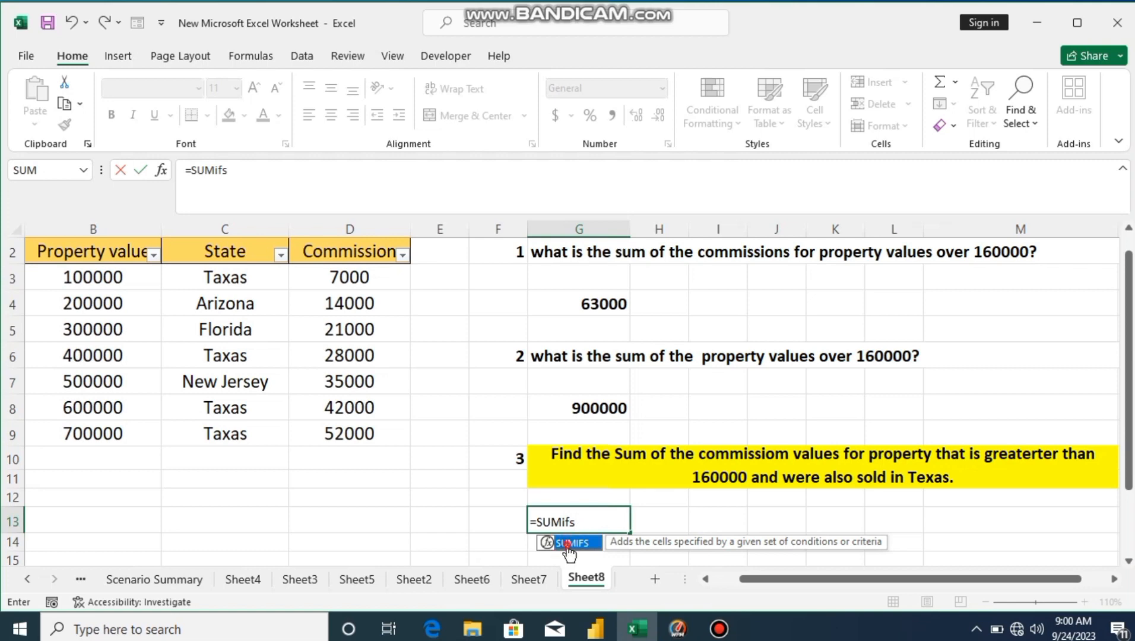
pyautogui.doubleClick(568, 544)
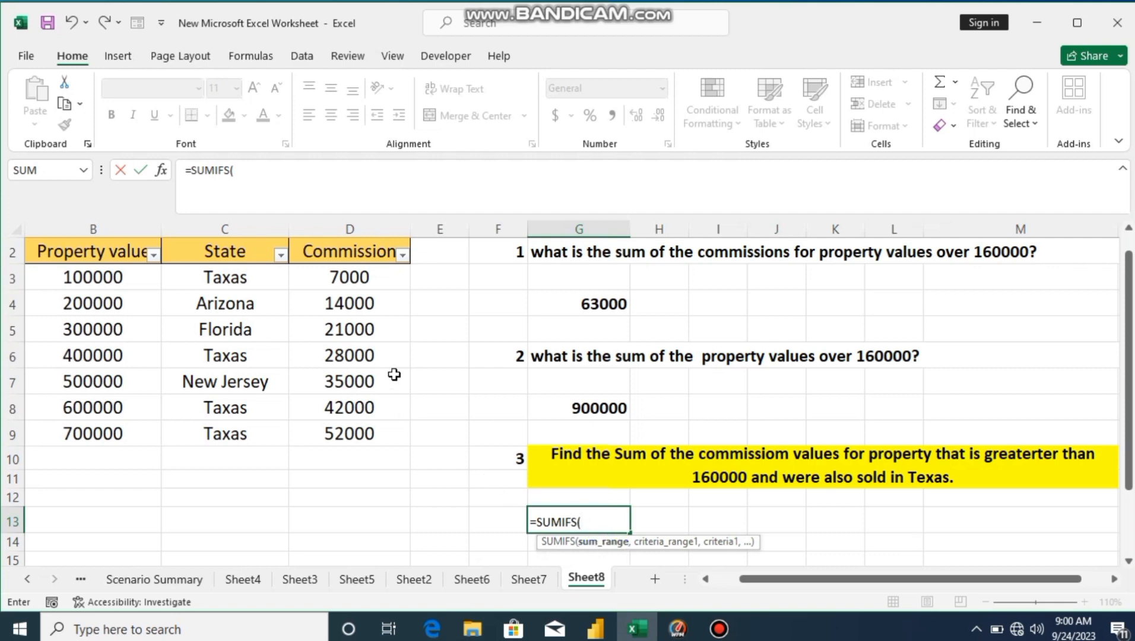
# Set the sum range of the SUMIFS formula in G13 to the commissions, as absolute reference $D$3:$D$9.
pyautogui.moveTo(362, 279); pyautogui.dragTo(367, 421)
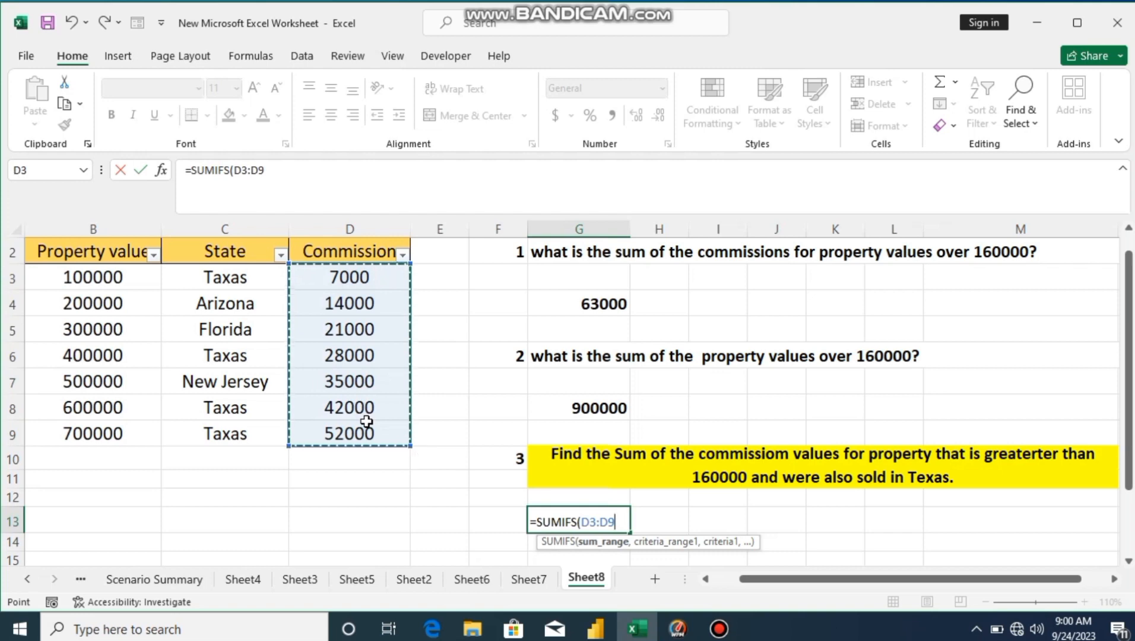
pyautogui.press('F4')
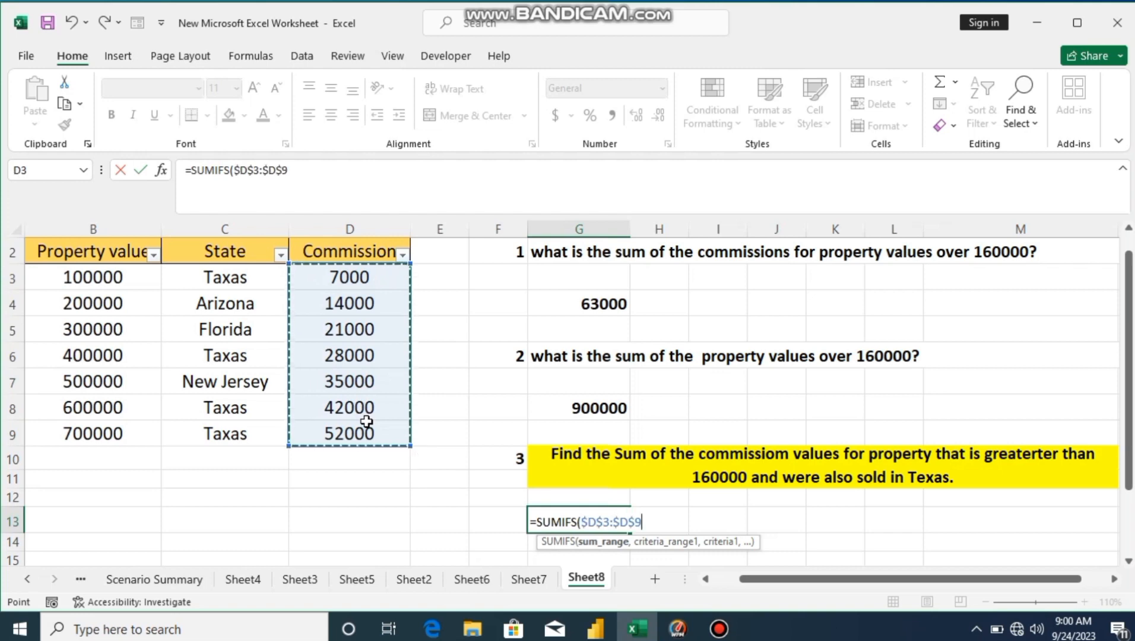
pyautogui.write(',')
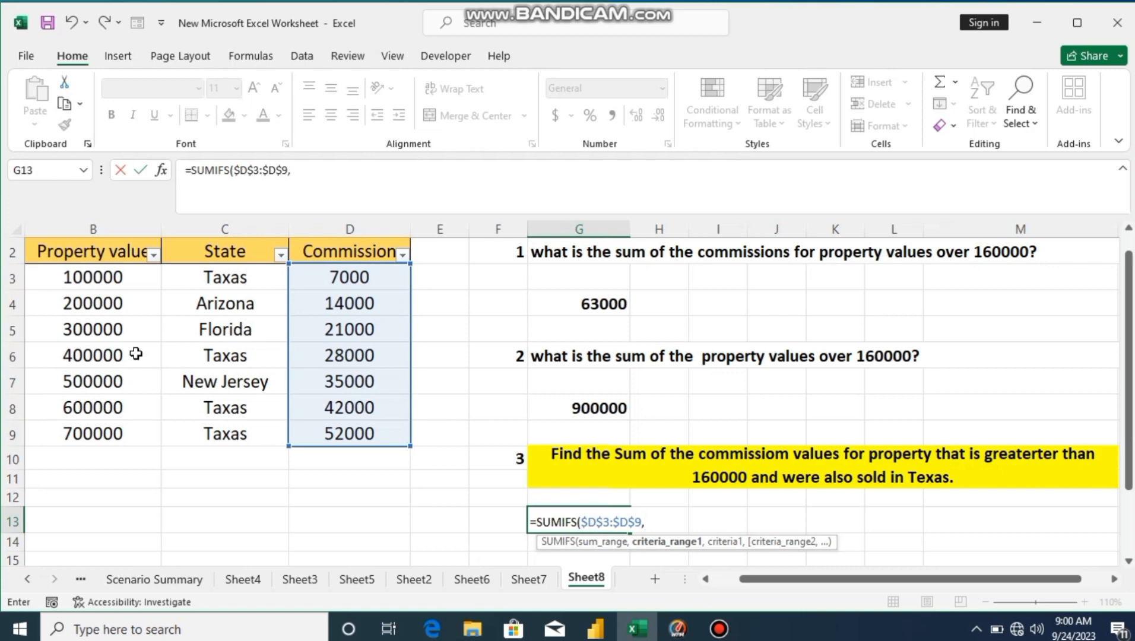
# Add the property values $B$3:$B$9 as the first criteria range in the SUMIFS formula, with criteria ">160000".
pyautogui.click(104, 280)
pyautogui.moveTo(103, 280); pyautogui.dragTo(122, 434)
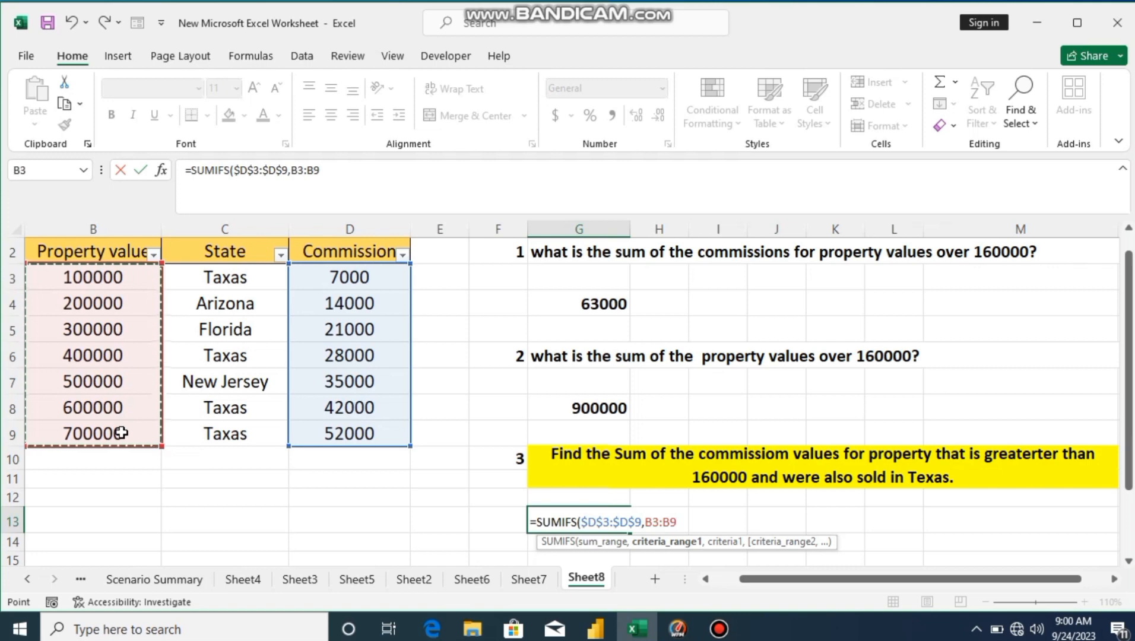
pyautogui.press('F4')
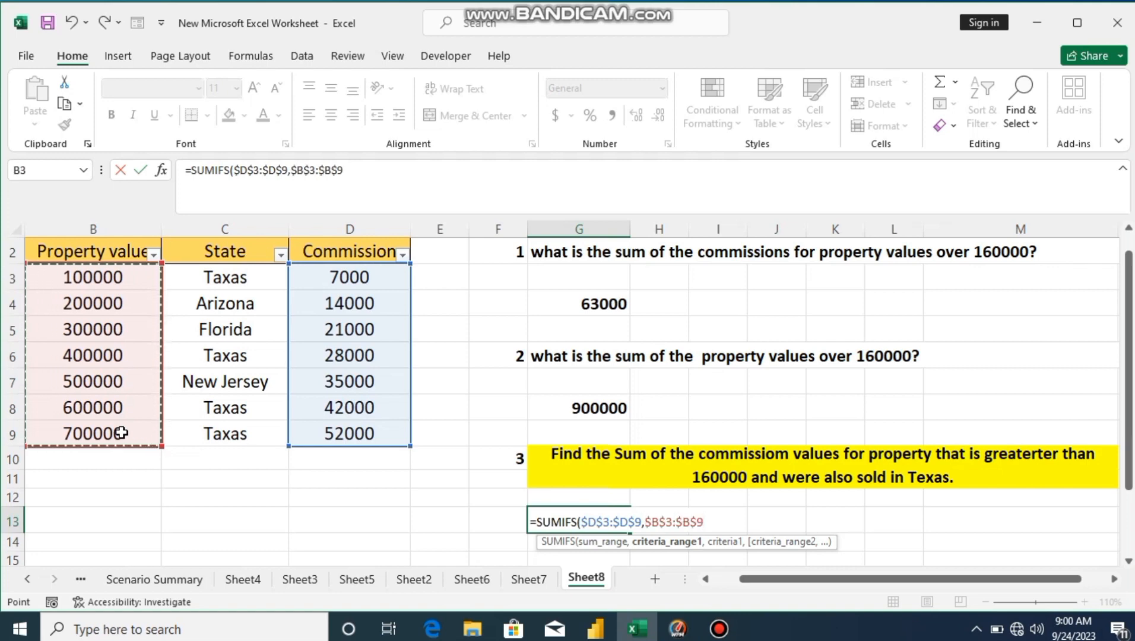
pyautogui.write(',')
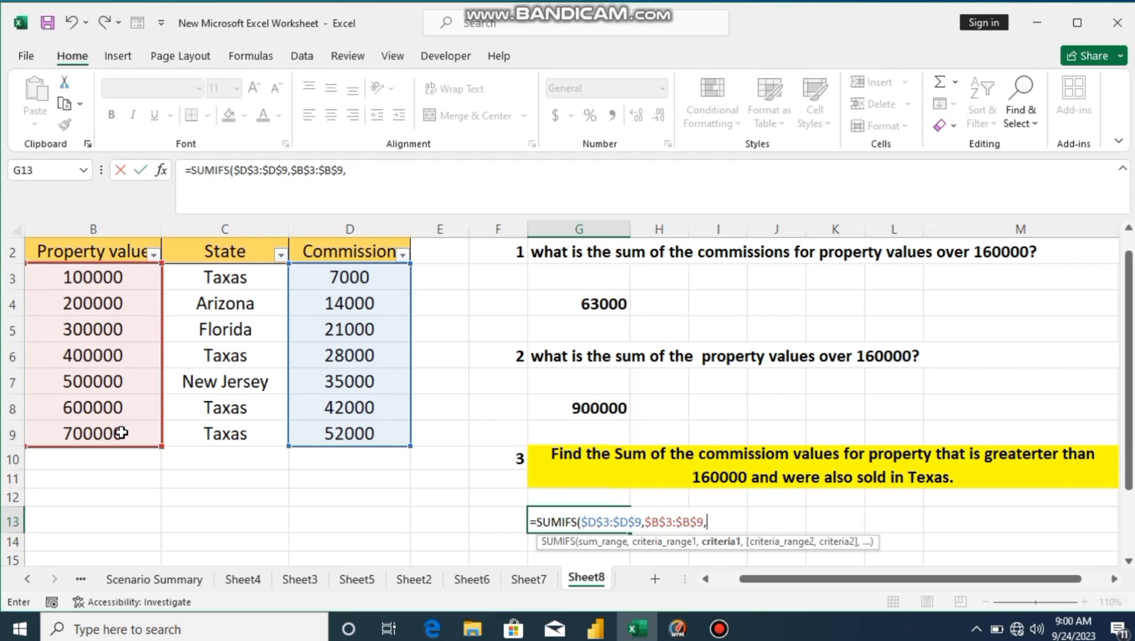
pyautogui.write('">16000')
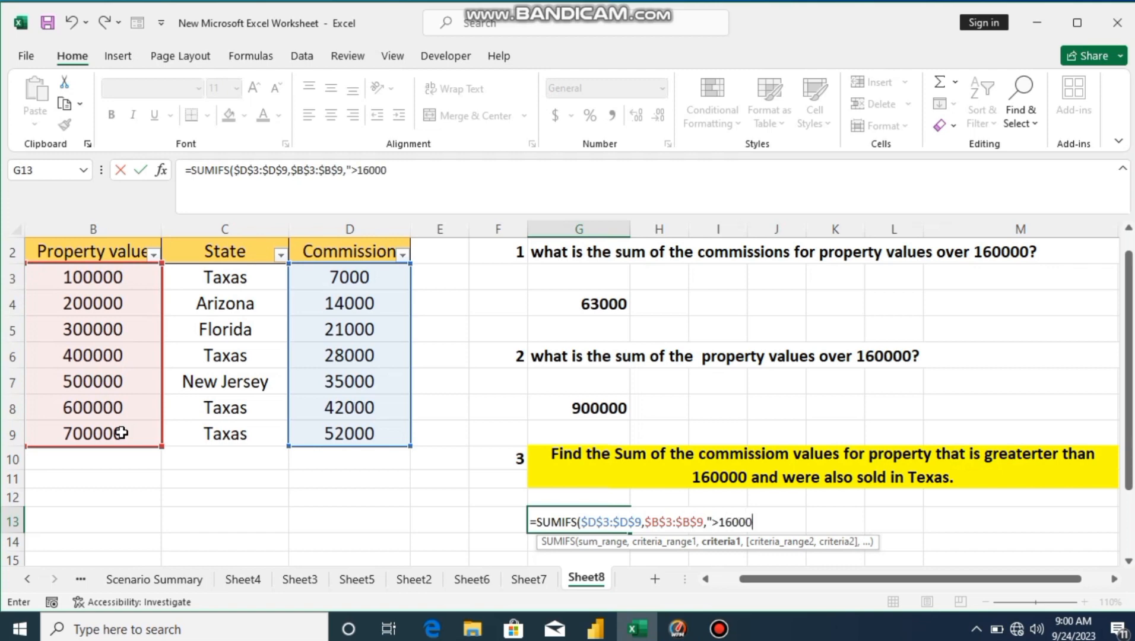
pyautogui.write('0",')
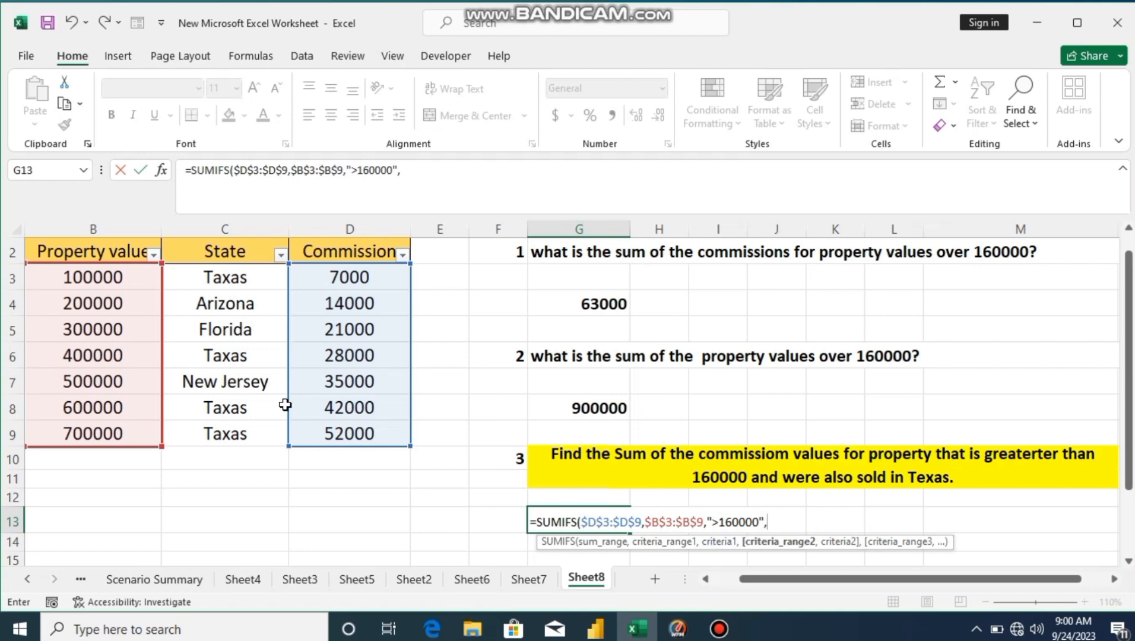
# Complete the SUMIFS formula with the State column $C$3:$C$9 as second criteria range and criteria "Taxas".
pyautogui.click(225, 277)
pyautogui.moveTo(225, 278); pyautogui.dragTo(242, 430)
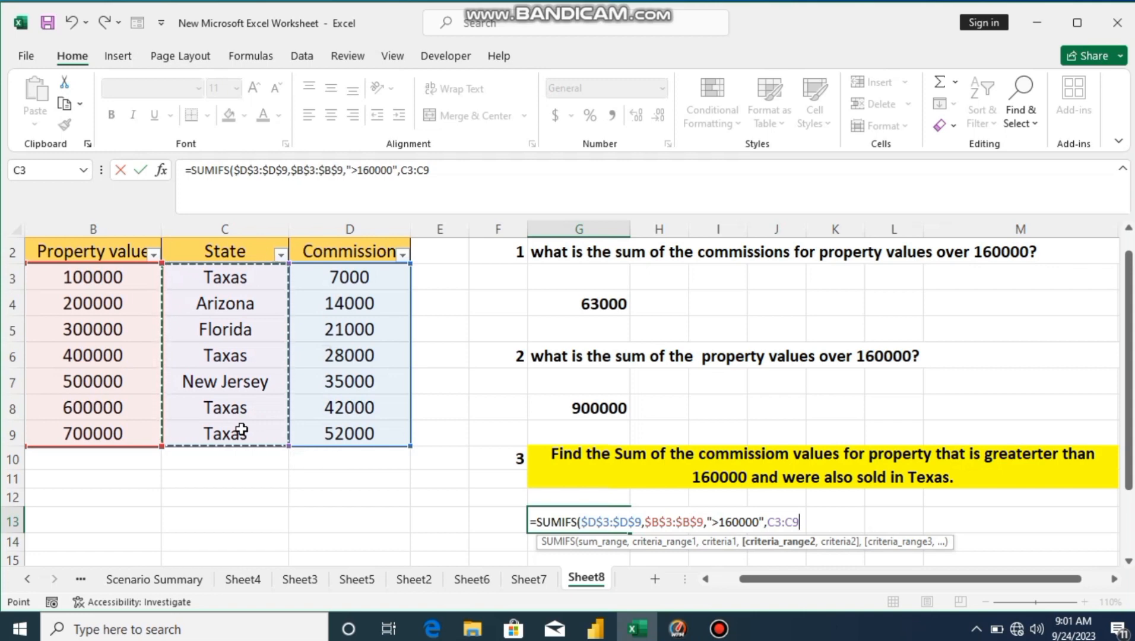
pyautogui.press('F4')
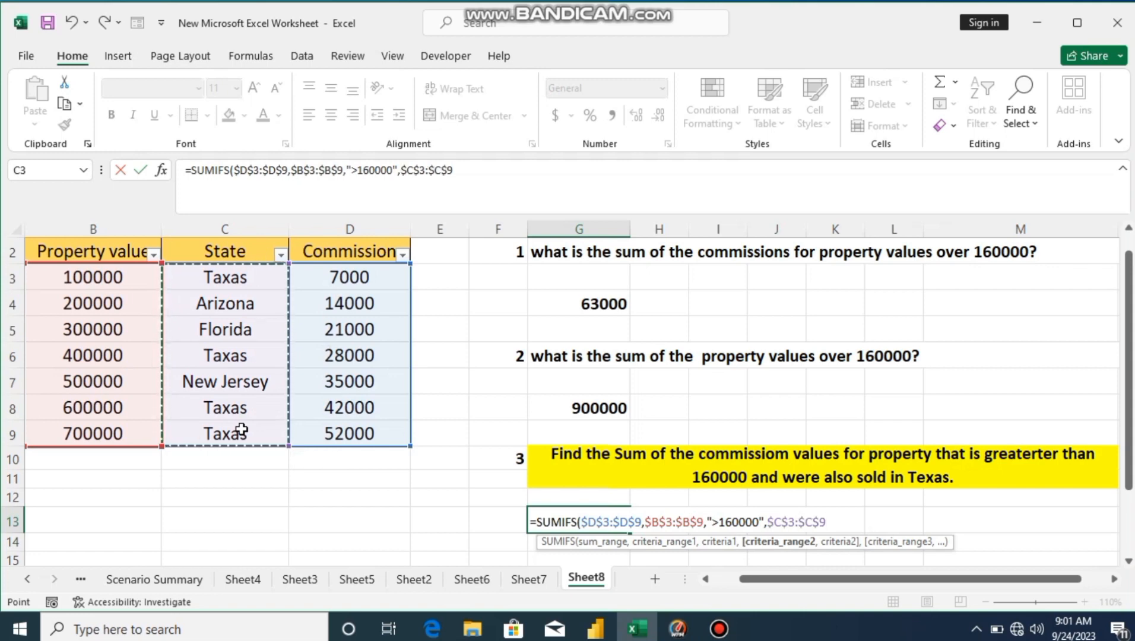
pyautogui.write(',')
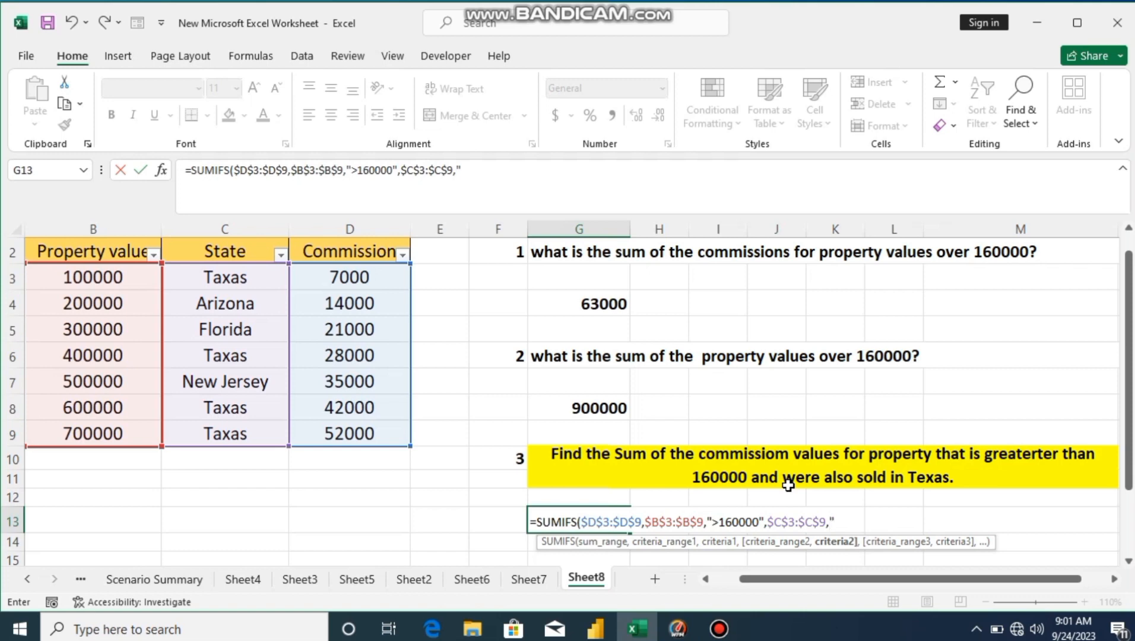
pyautogui.write('axas')
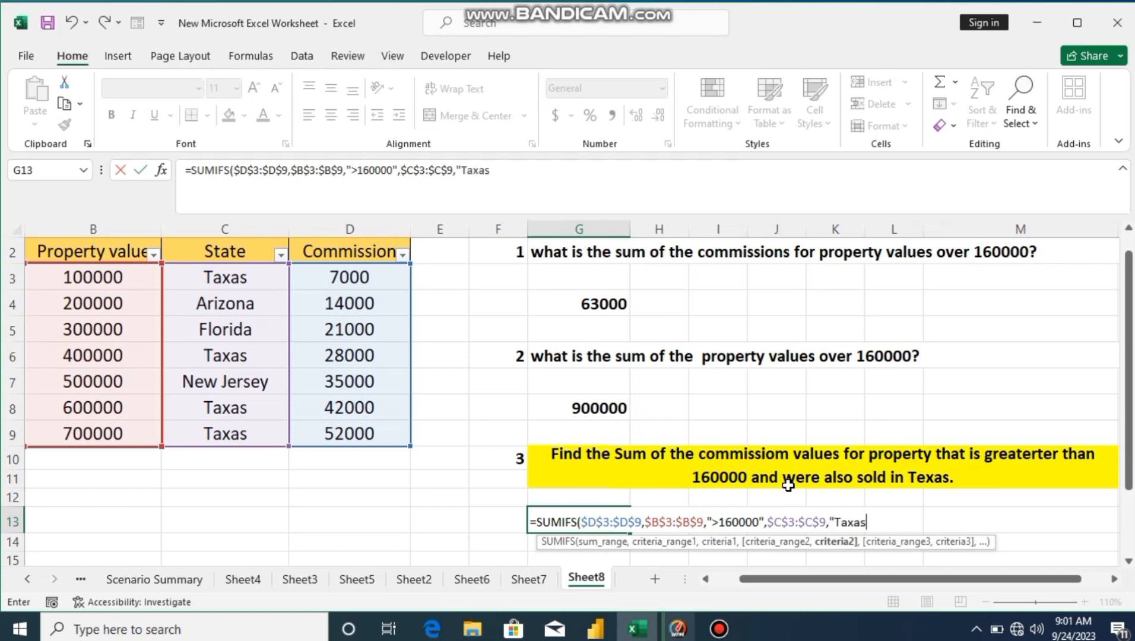
pyautogui.write('")')
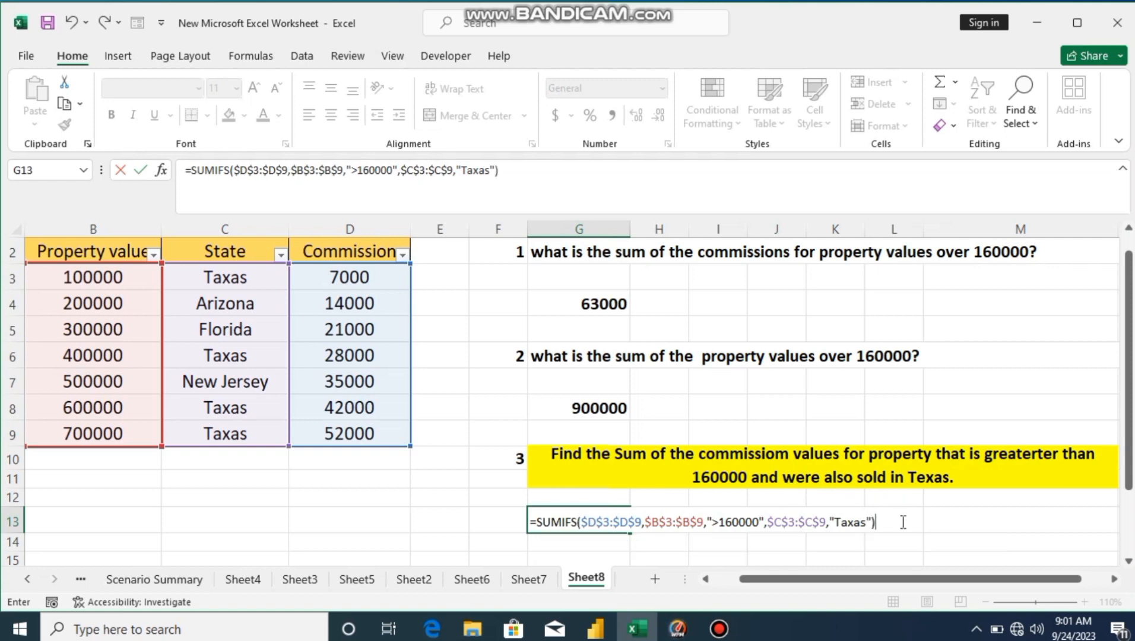
pyautogui.press('Return')
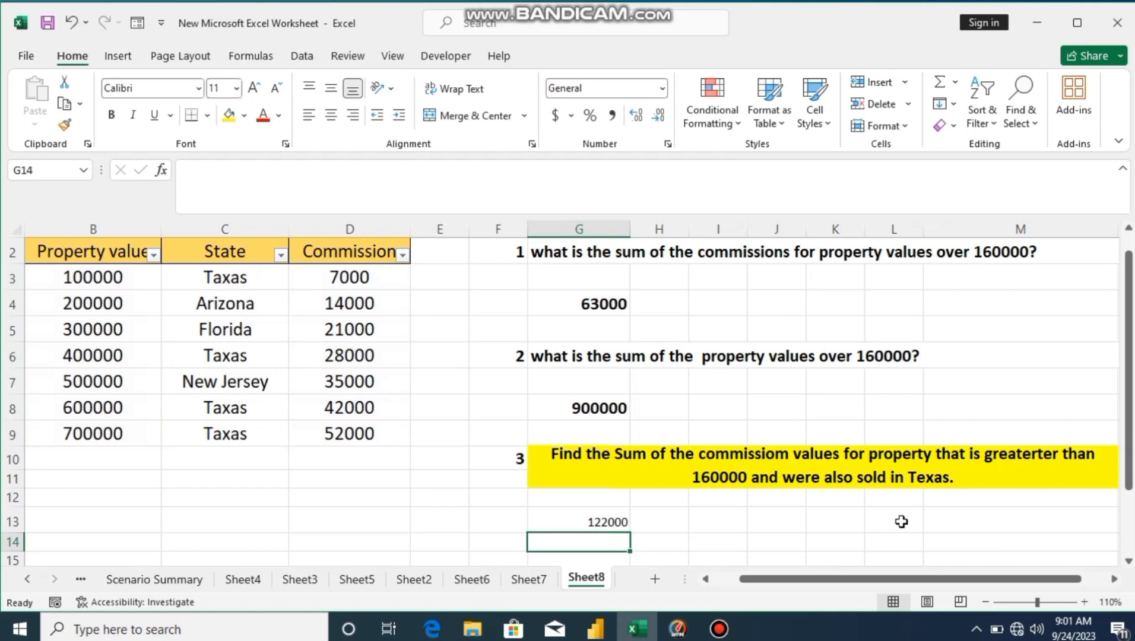
# Copy the cell formatting of the question 2 answer in G8 onto the SUMIFS answer in G13.
pyautogui.click(600, 526)
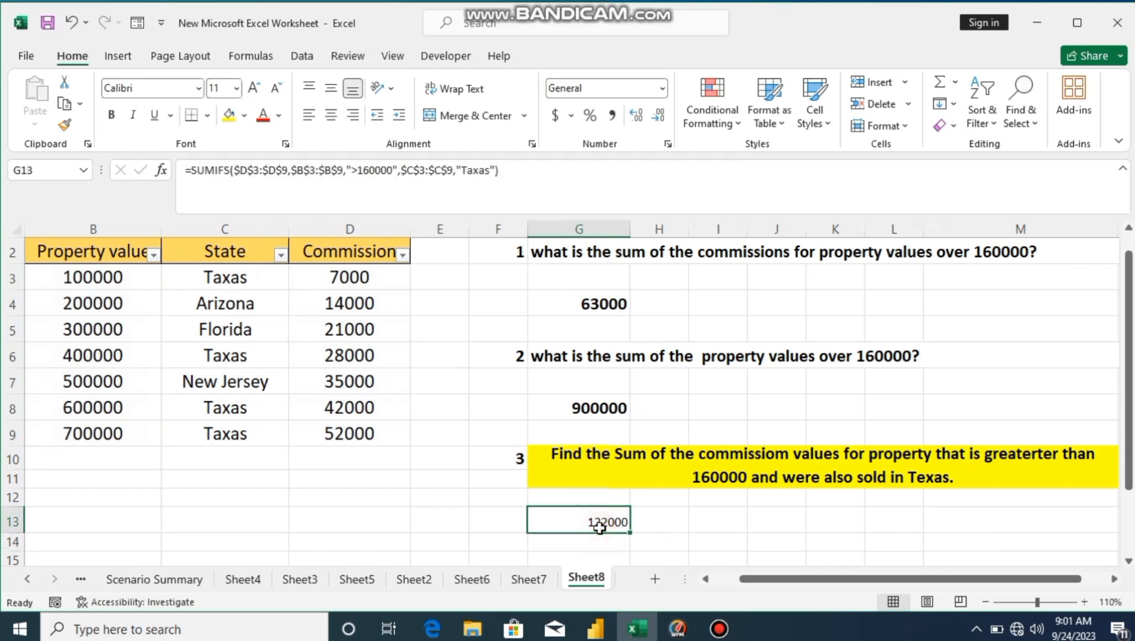
pyautogui.click(560, 415)
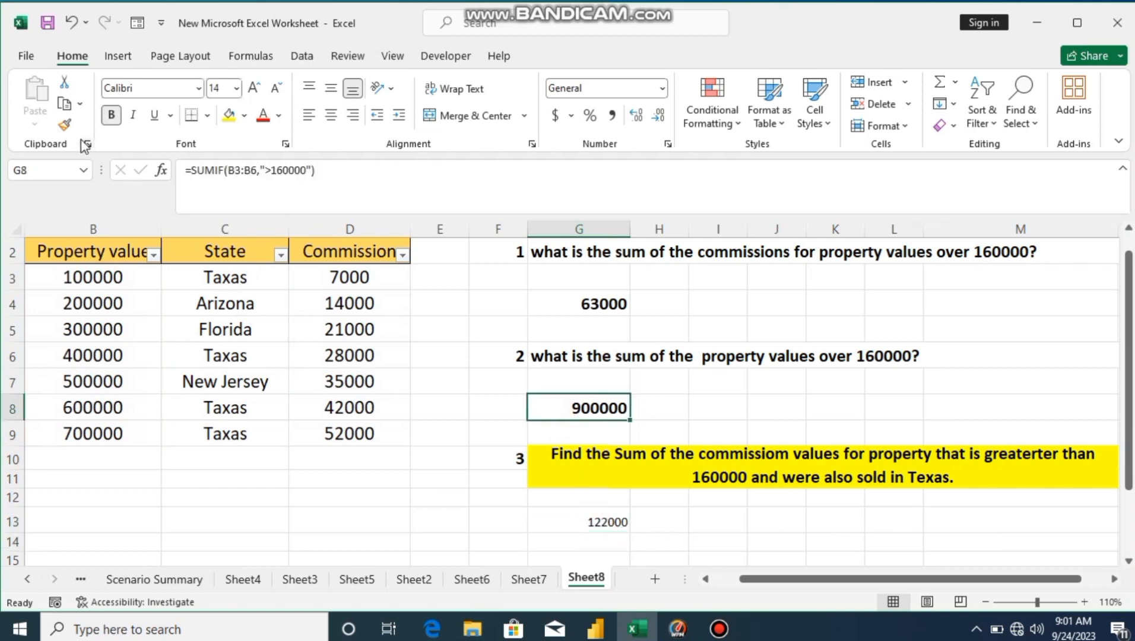
pyautogui.click(65, 124)
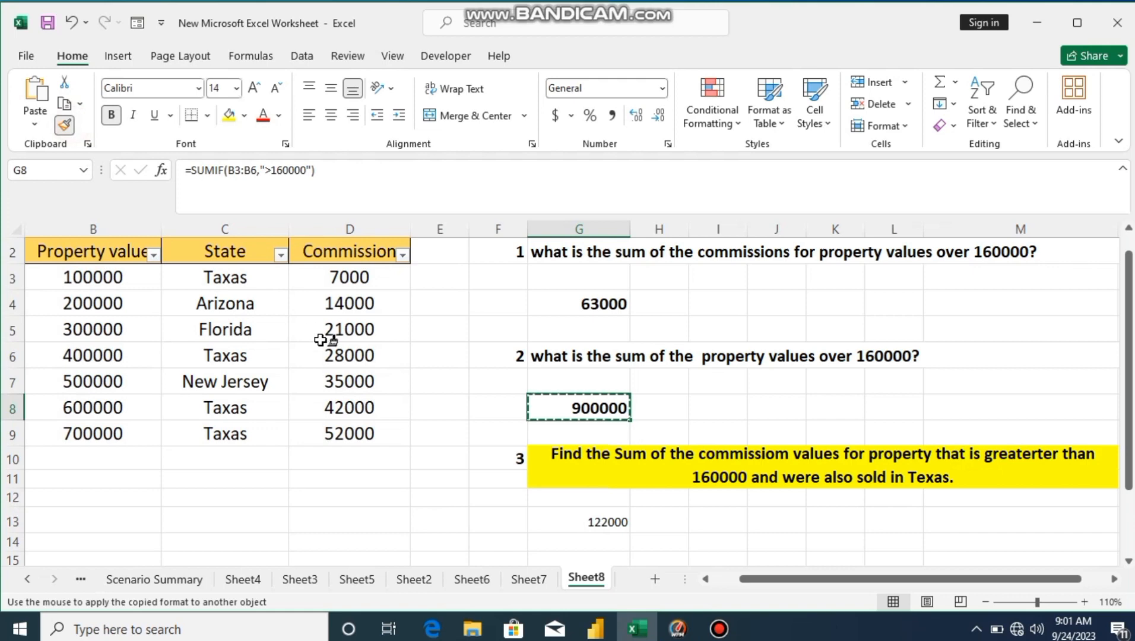
pyautogui.click(593, 522)
pyautogui.click(459, 500)
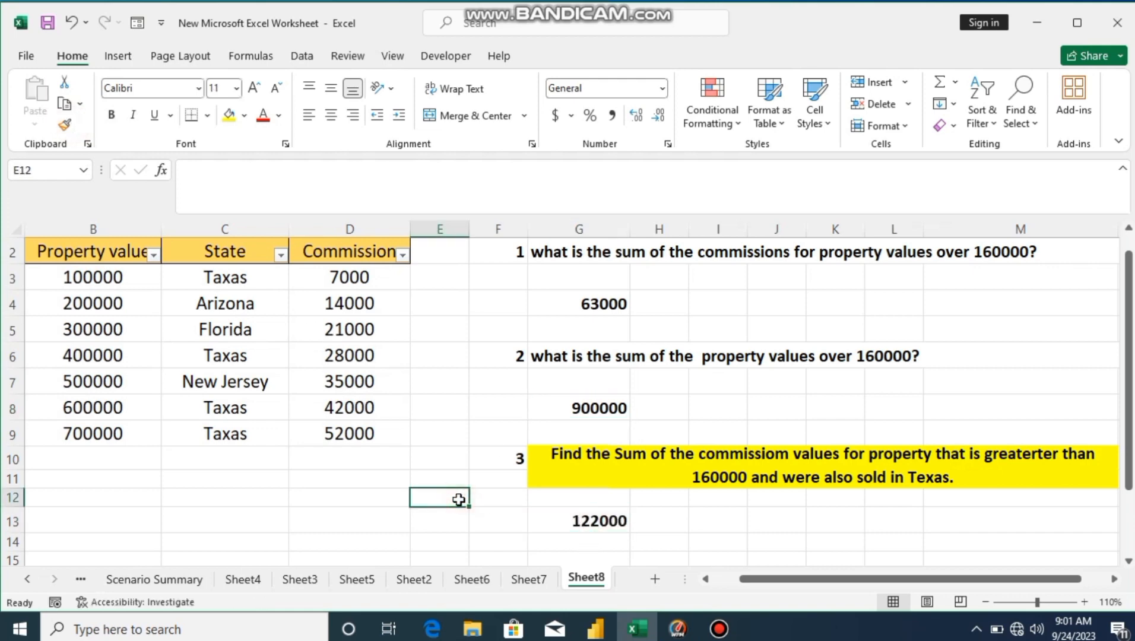
pyautogui.click(732, 630)
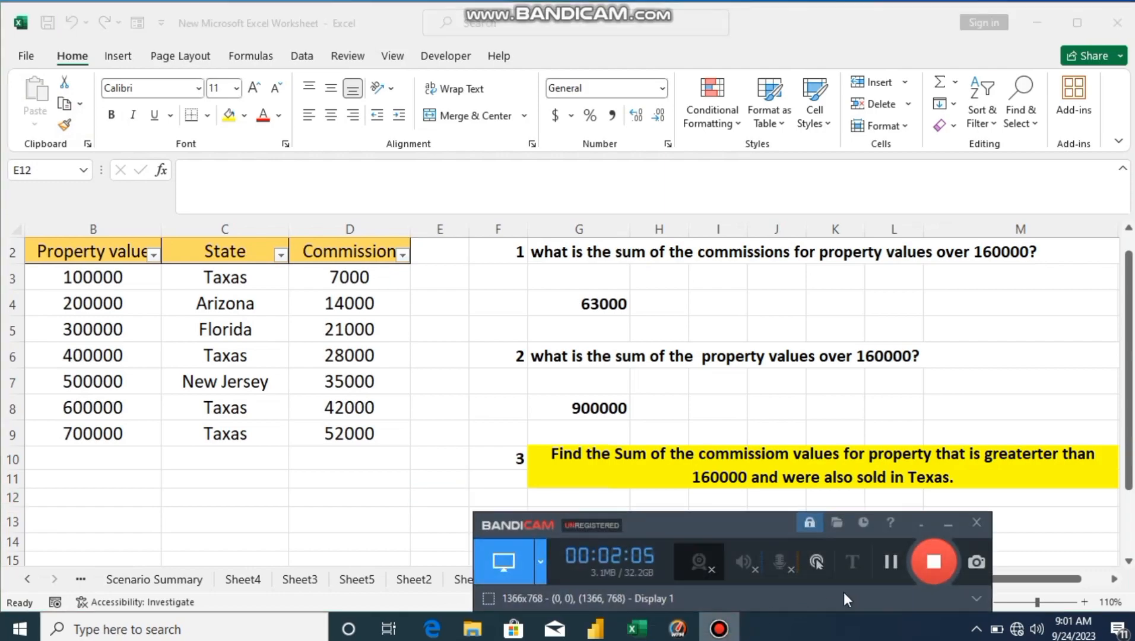